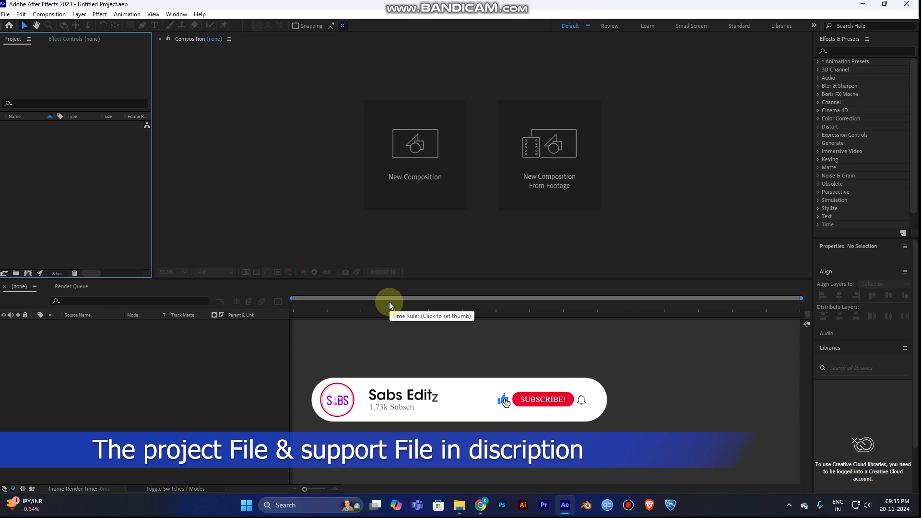
- Open Composition Settings from the New Composition tile in the empty project
{"action": "left_click", "coordinate": [392, 193]}
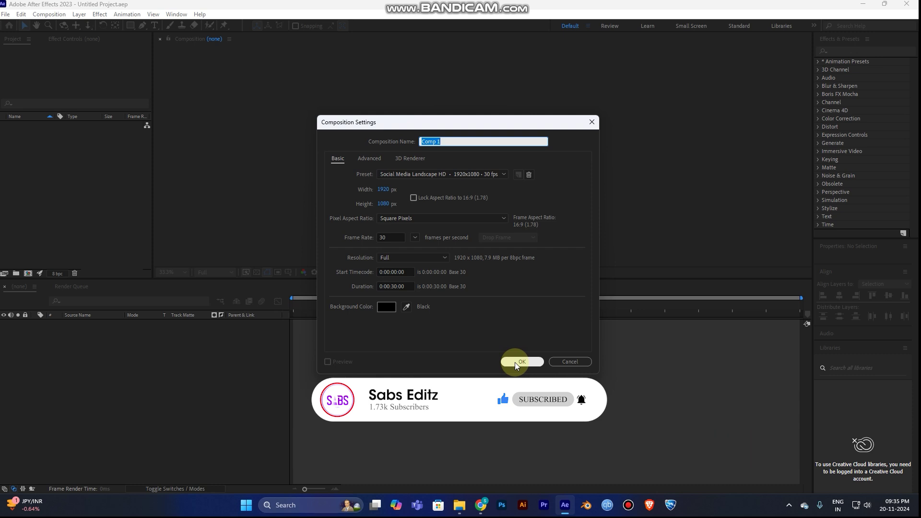
- Accept the Social Media Landscape HD preset (1920×1080, 30 fps, 30 s) to create Comp 1
{"action": "left_click", "coordinate": [514, 362]}
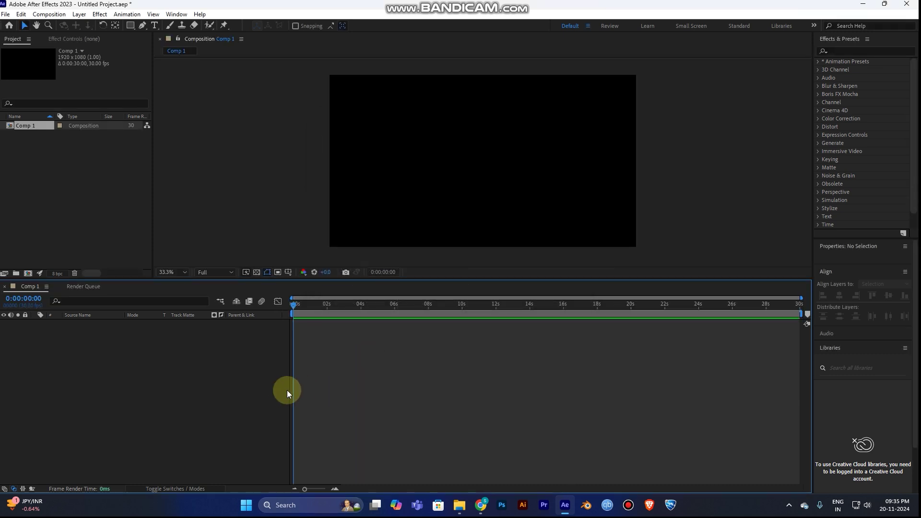
- Add a new text layer reading 'How To Make' and commit it with the Selection tool
{"action": "right_click", "coordinate": [214, 360]}
{"action": "mouse_move", "coordinate": [234, 358]}
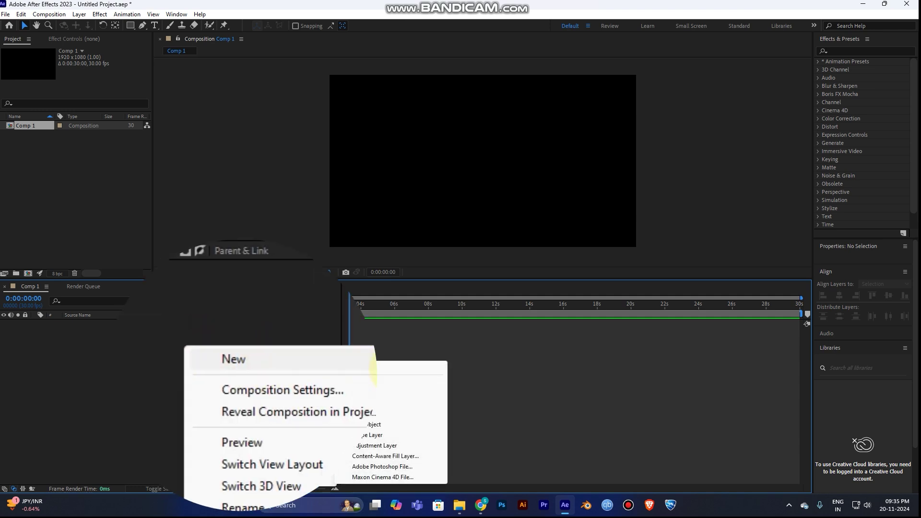
{"action": "left_click", "coordinate": [378, 408]}
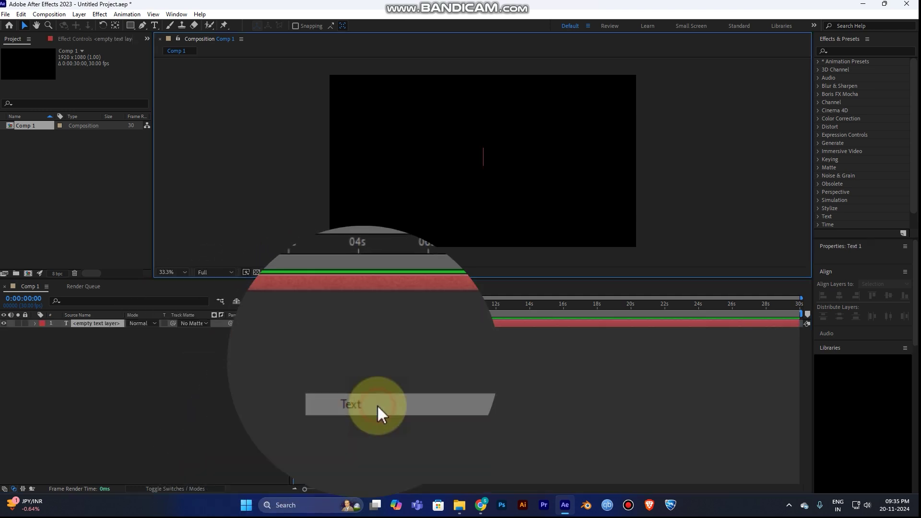
{"action": "type", "text": "H"}
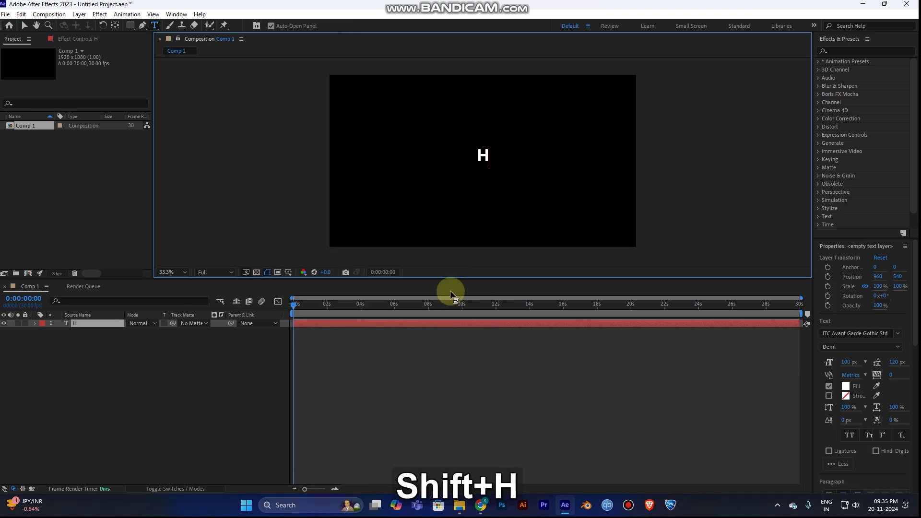
{"action": "type", "text": "ow "}
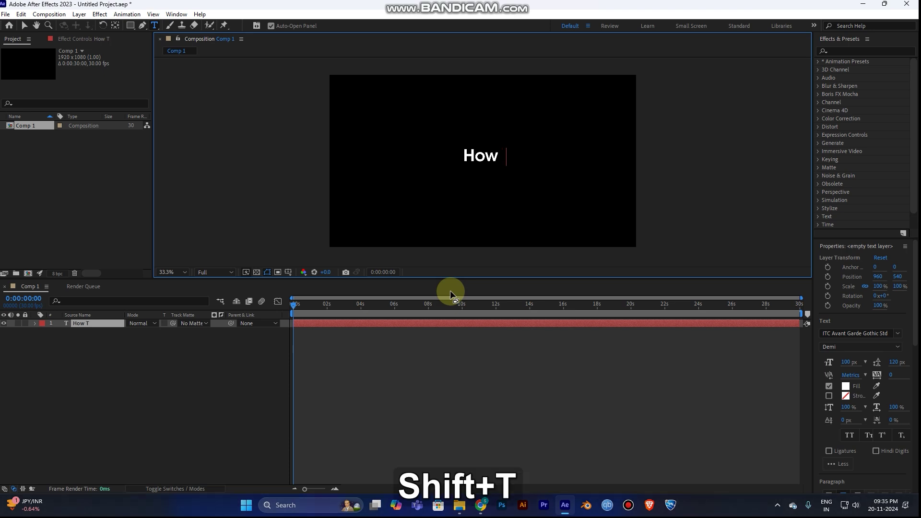
{"action": "type", "text": "To M"}
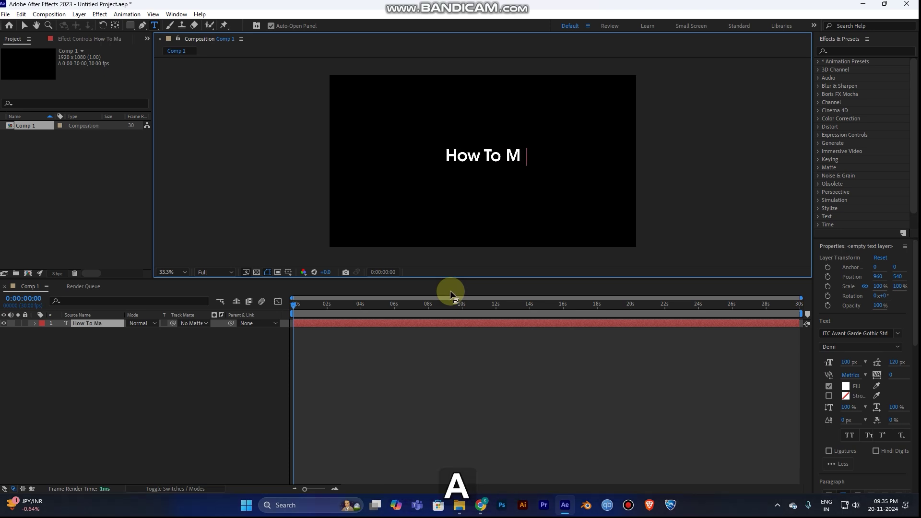
{"action": "type", "text": "ake"}
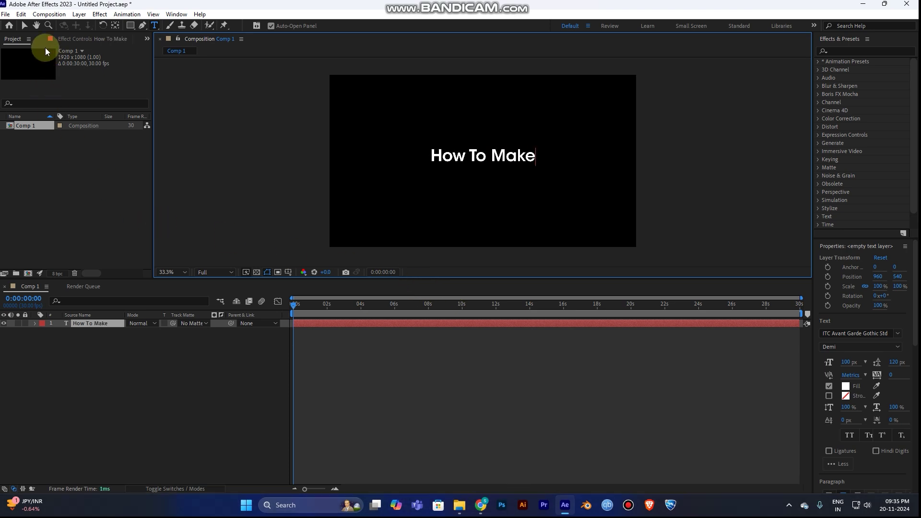
{"action": "left_click", "coordinate": [24, 27]}
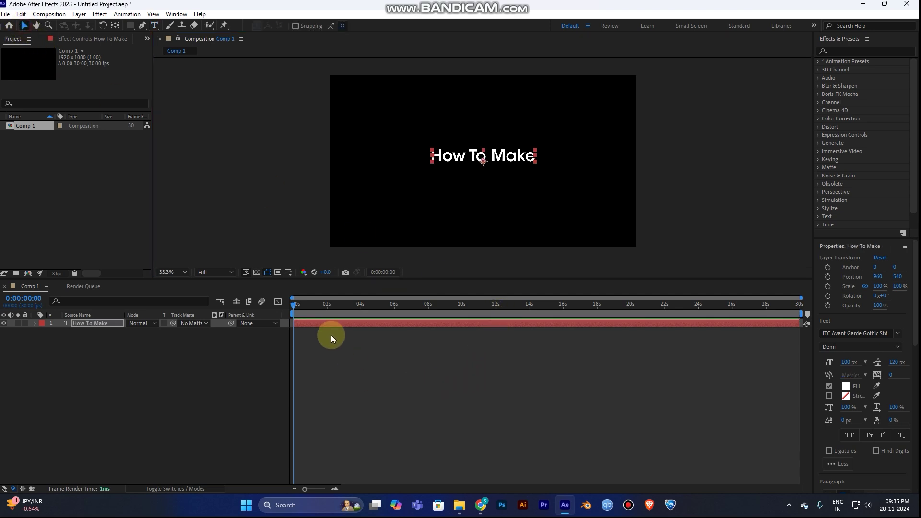
- Add an Opacity animator to the How To Make text layer with Opacity set to 0%
{"action": "left_click", "coordinate": [34, 325]}
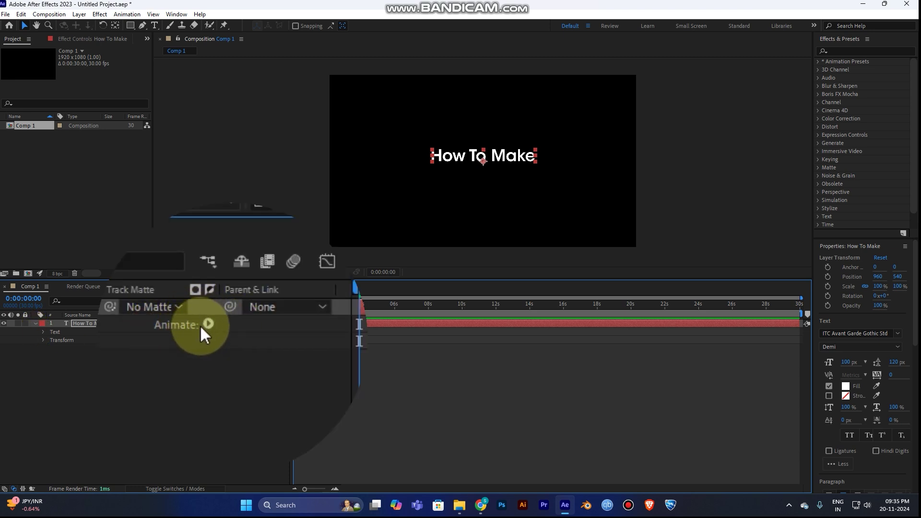
{"action": "left_click", "coordinate": [207, 324]}
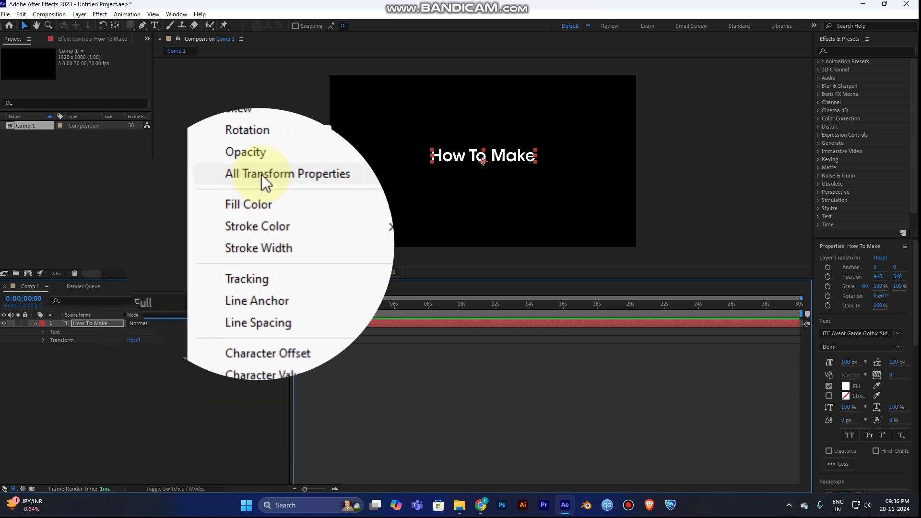
{"action": "left_click", "coordinate": [252, 182]}
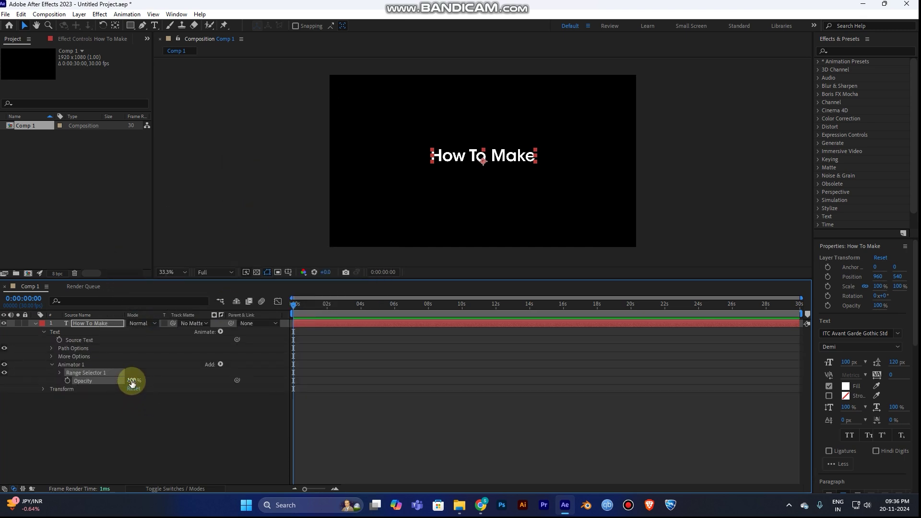
{"action": "left_click", "coordinate": [132, 380]}
{"action": "type", "text": "0"}
{"action": "key", "text": "Return"}
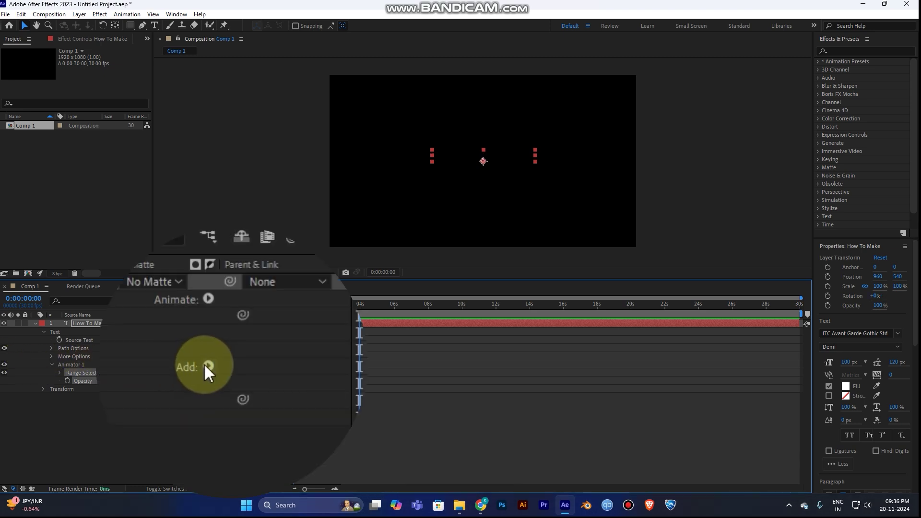
- Add a Wiggly selector to Animator 1
{"action": "left_click", "coordinate": [206, 366]}
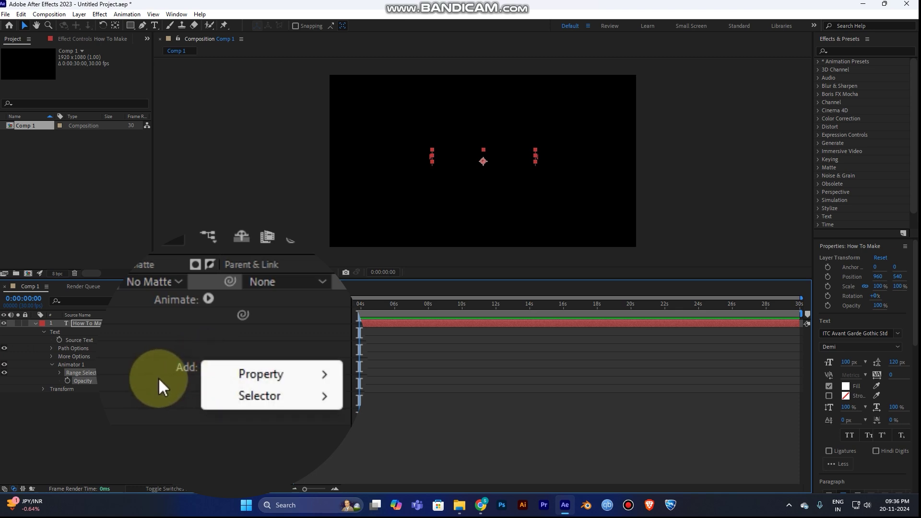
{"action": "left_click", "coordinate": [200, 367]}
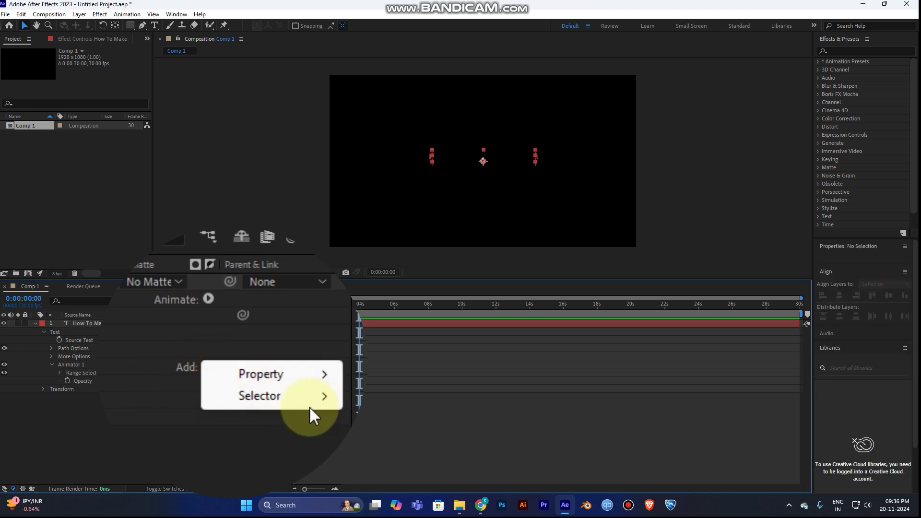
{"action": "mouse_move", "coordinate": [261, 396]}
{"action": "left_click", "coordinate": [296, 399]}
{"action": "left_click", "coordinate": [313, 389]}
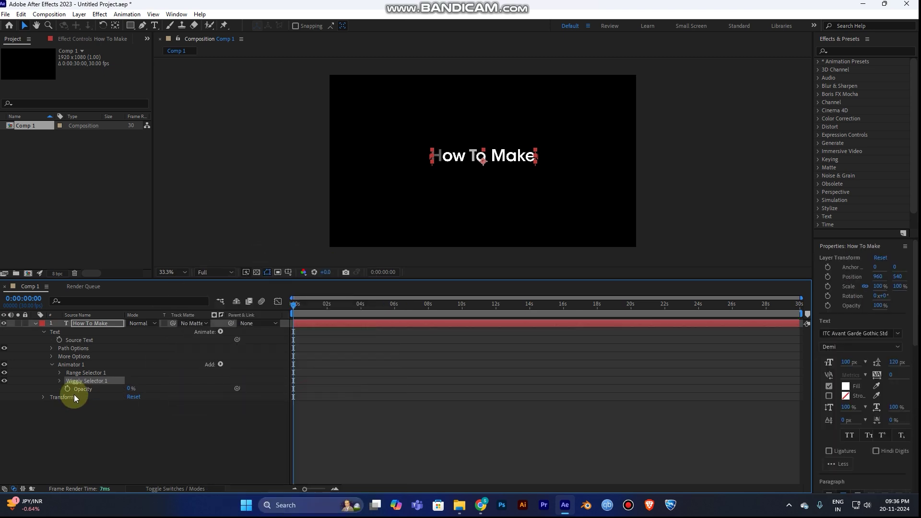
- Set the Wiggly selector to Add mode, 5 wiggles per second, random seed 10
{"action": "left_click", "coordinate": [59, 380]}
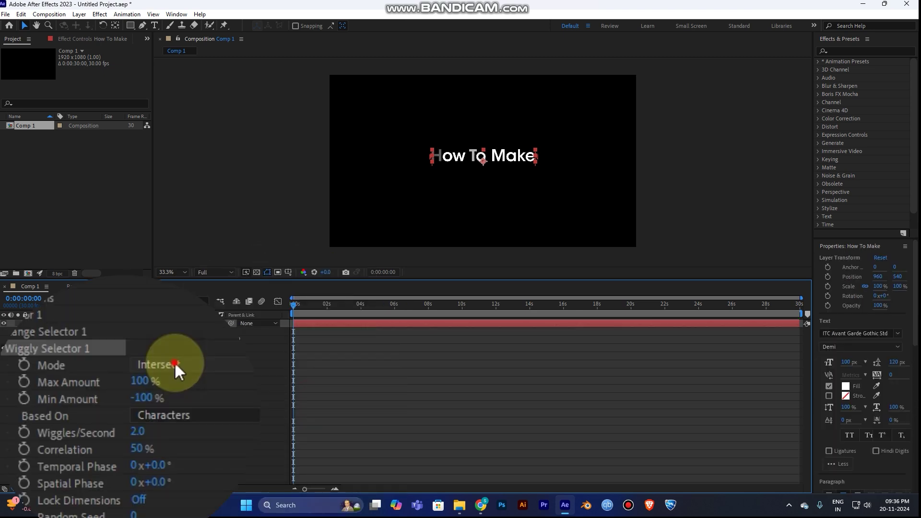
{"action": "left_click", "coordinate": [174, 364]}
{"action": "left_click", "coordinate": [196, 386]}
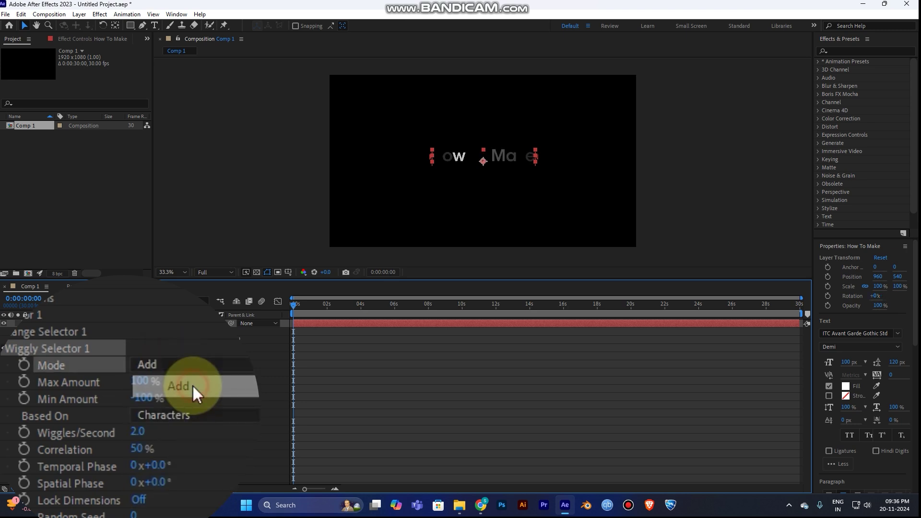
{"action": "left_click", "coordinate": [138, 430]}
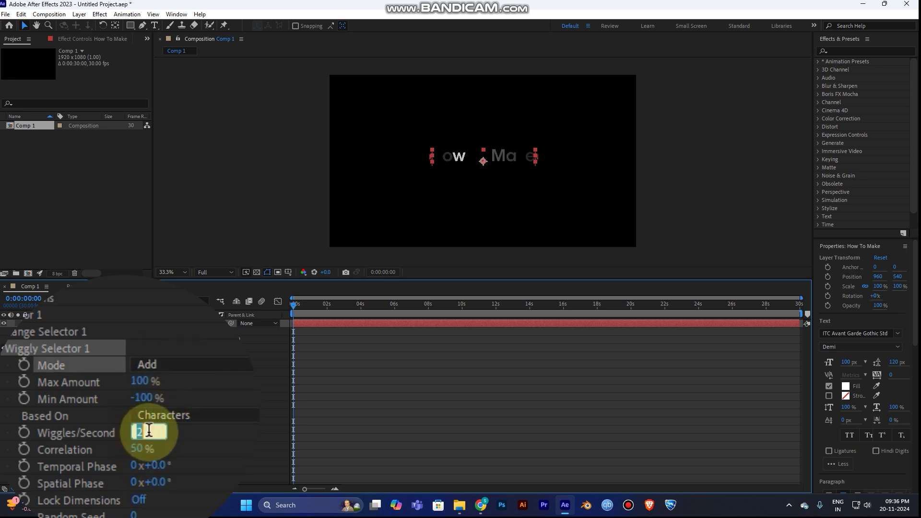
{"action": "type", "text": "5"}
{"action": "key", "text": "Return"}
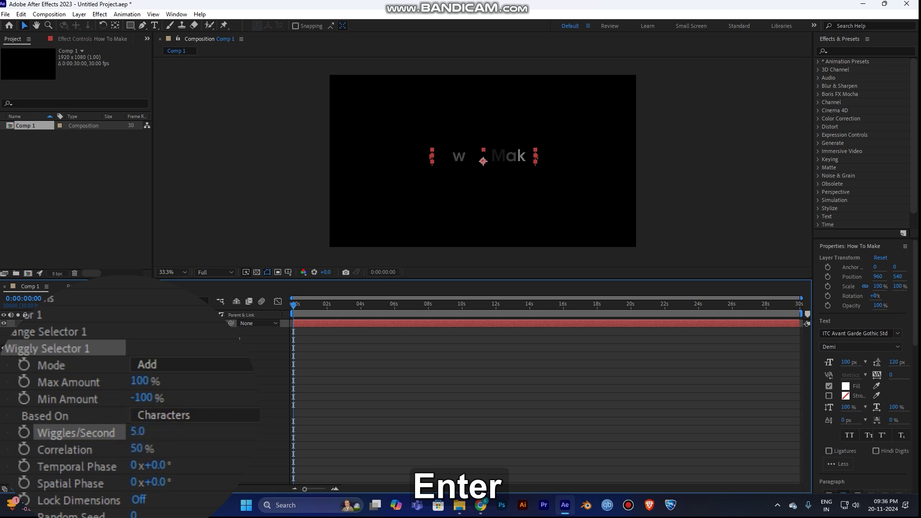
{"action": "scroll", "coordinate": [137, 505], "scroll_direction": "down", "scroll_amount": 1}
{"action": "left_click", "coordinate": [138, 469]}
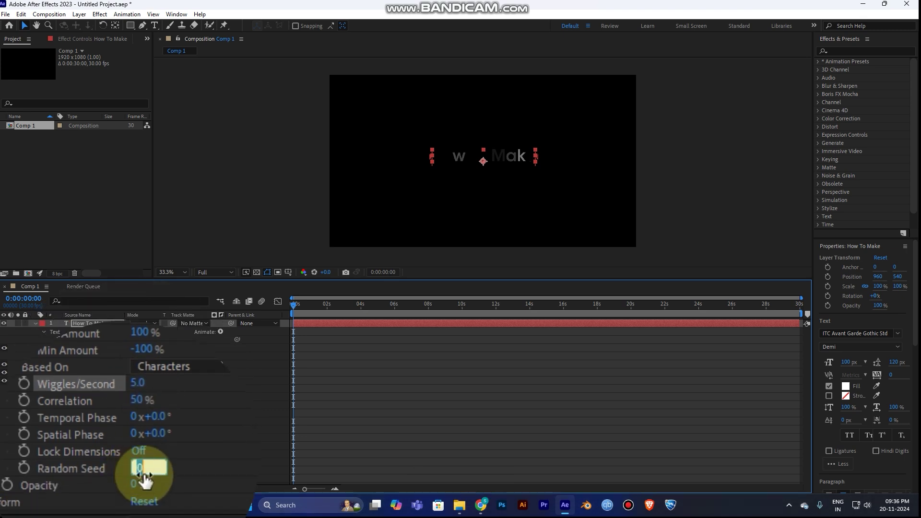
{"action": "type", "text": "1"}
{"action": "key", "text": "Return"}
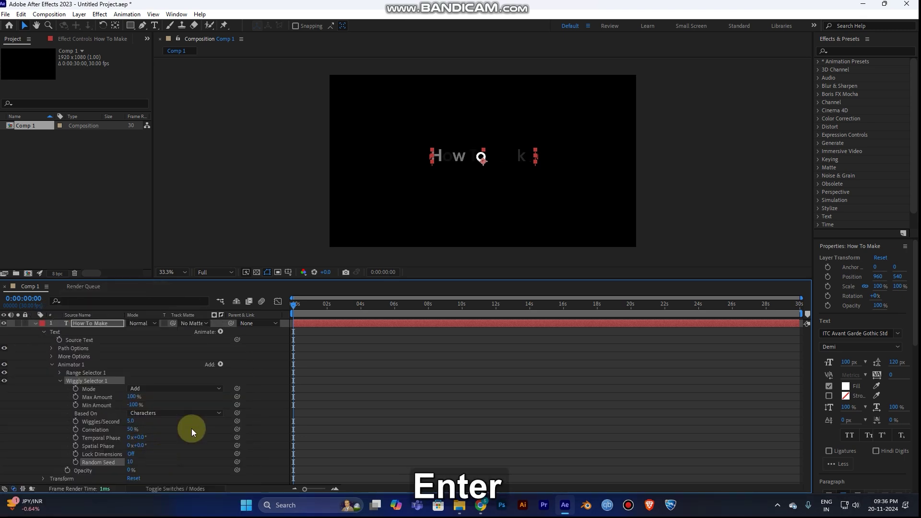
- Preview the flicker, shorten the work area to about 6 seconds, and return to frame 0
{"action": "key", "text": "space"}
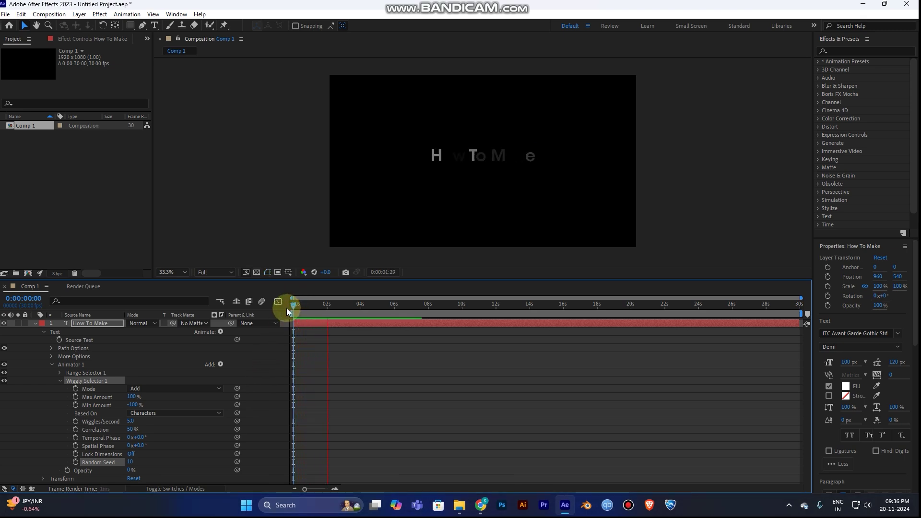
{"action": "key", "text": "space"}
{"action": "mouse_move", "coordinate": [800, 298]}
{"action": "left_mouse_down"}
{"action": "mouse_move", "coordinate": [395, 299]}
{"action": "mouse_move", "coordinate": [292, 310]}
{"action": "left_mouse_up"}
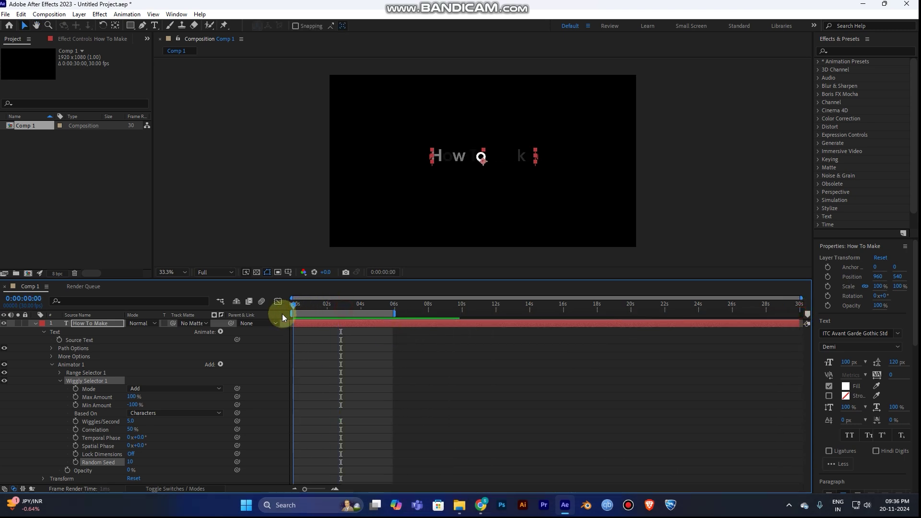
{"action": "key", "text": "space"}
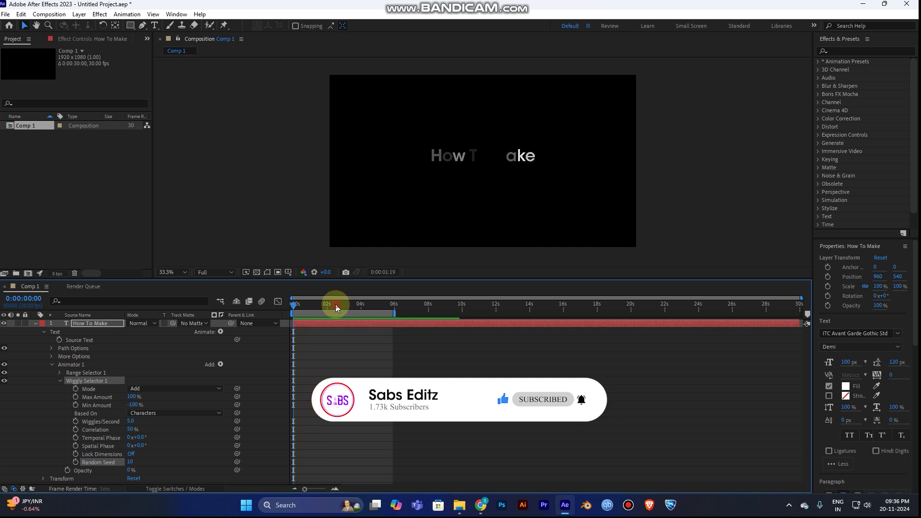
{"action": "left_click", "coordinate": [322, 305]}
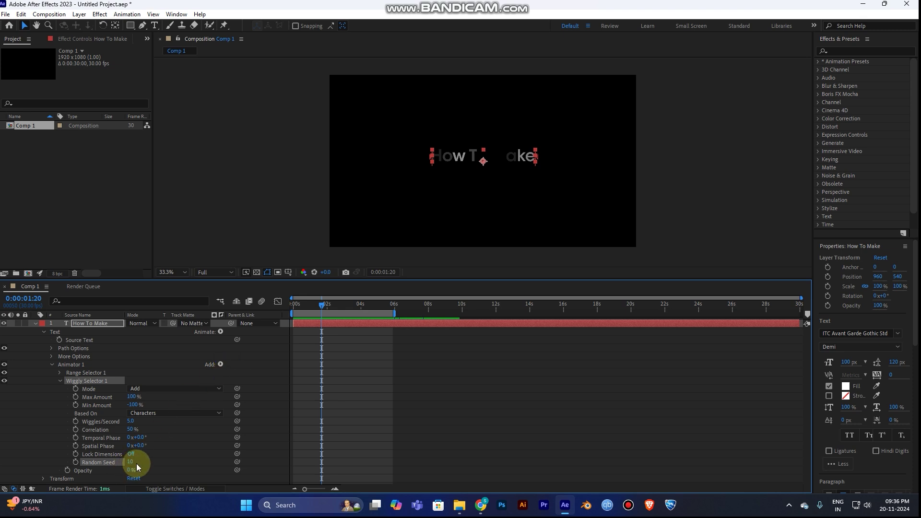
{"action": "left_click_drag", "start_coordinate": [320, 306], "coordinate": [292, 306]}
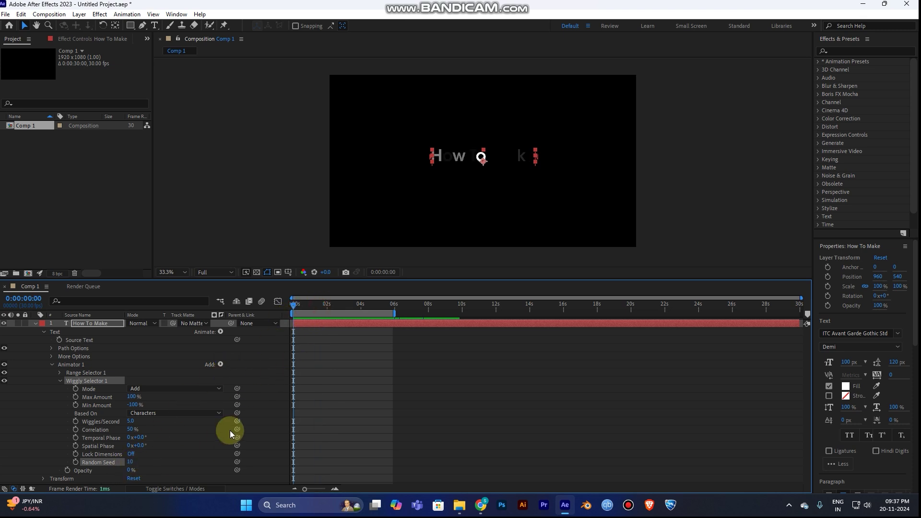
- Keyframe Random Seed at 5 and Opacity at 0% at the start
{"action": "left_click", "coordinate": [76, 462]}
{"action": "left_click", "coordinate": [66, 472]}
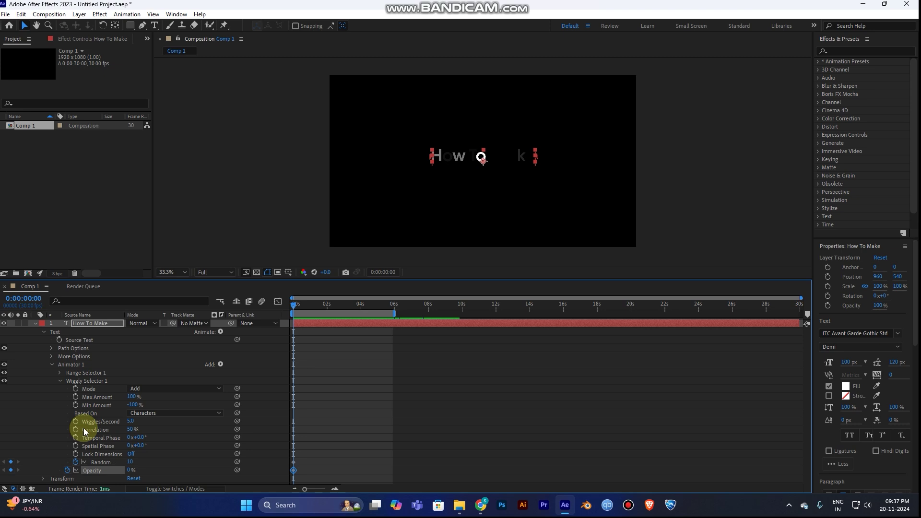
{"action": "left_click", "coordinate": [294, 470]}
{"action": "left_click", "coordinate": [76, 463]}
{"action": "left_click", "coordinate": [131, 462]}
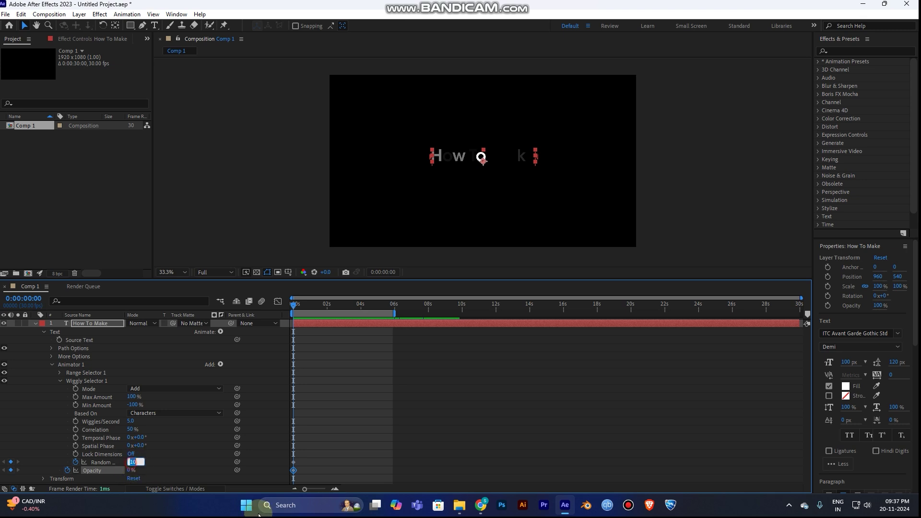
{"action": "type", "text": "5"}
{"action": "key", "text": "Return"}
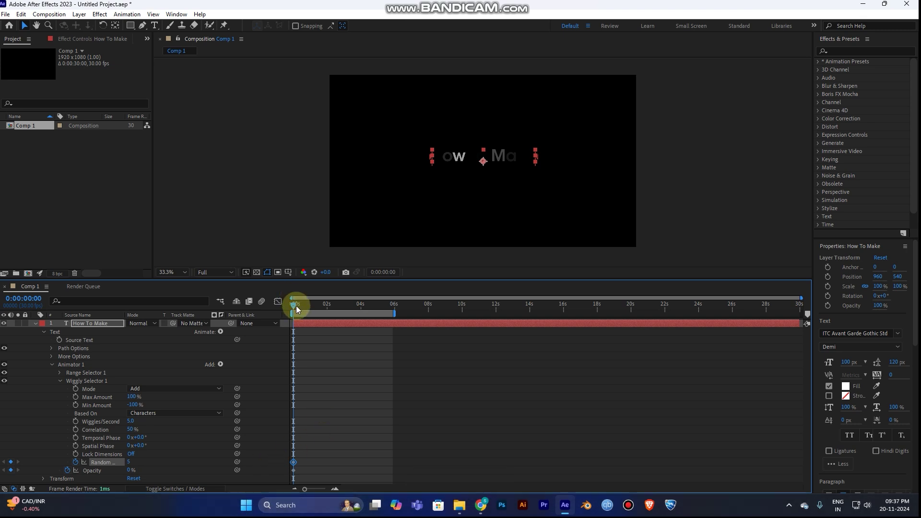
- At about two seconds, keyframe Random Seed 0 and Opacity 100%, then select all four keyframes
{"action": "left_click_drag", "start_coordinate": [296, 305], "coordinate": [328, 309]}
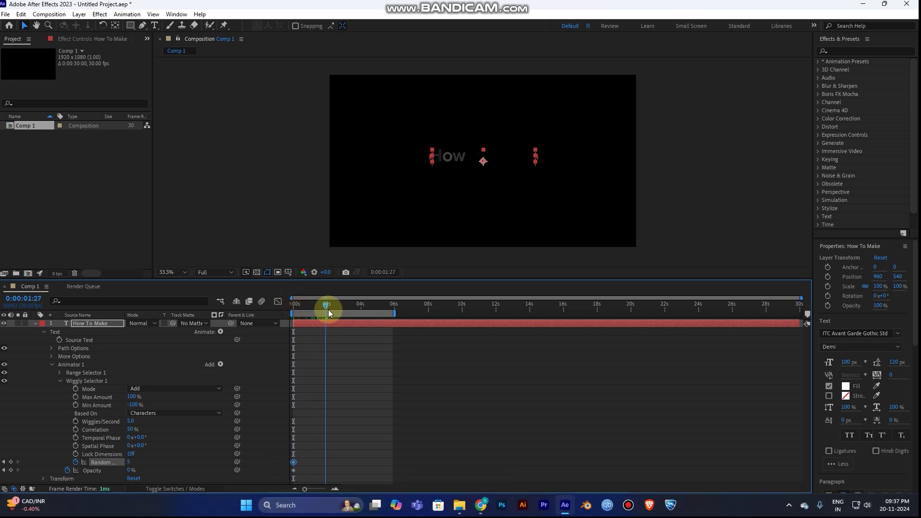
{"action": "left_click", "coordinate": [131, 462]}
{"action": "type", "text": "0"}
{"action": "key", "text": "Return"}
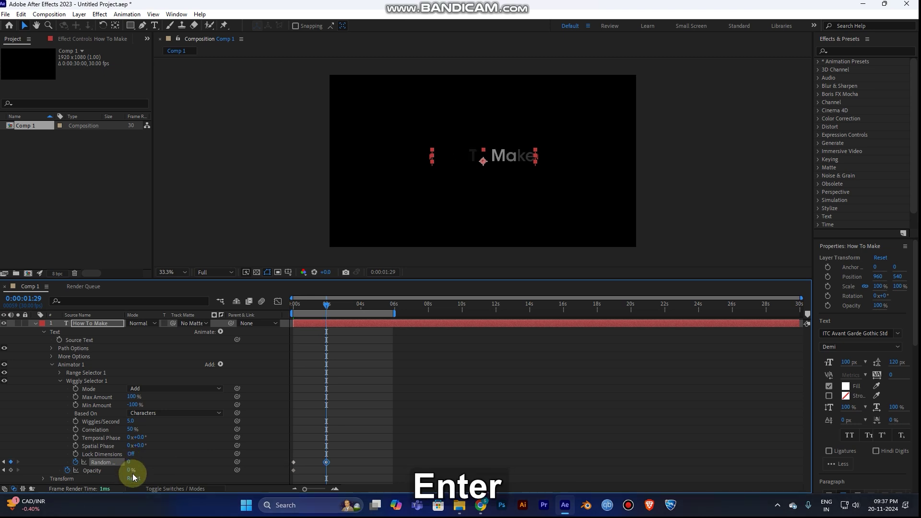
{"action": "left_click", "coordinate": [132, 470]}
{"action": "type", "text": "10"}
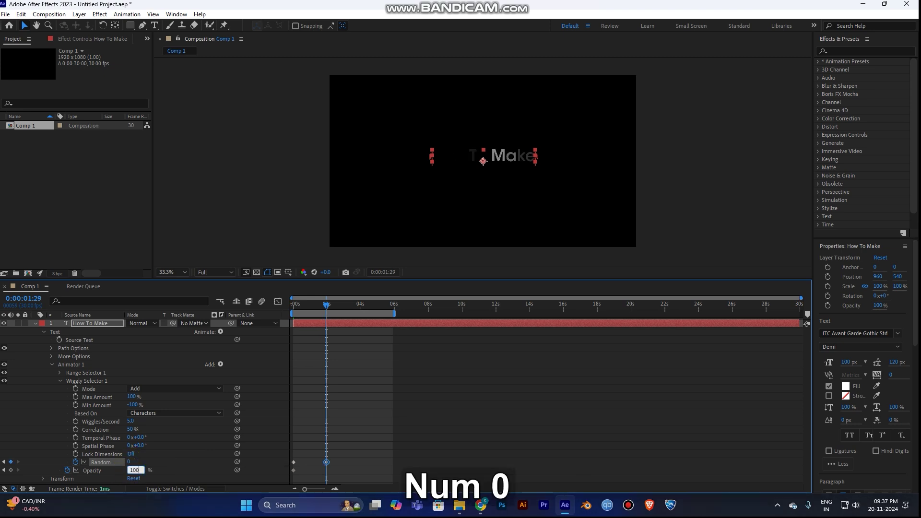
{"action": "type", "text": "0"}
{"action": "key", "text": "Return"}
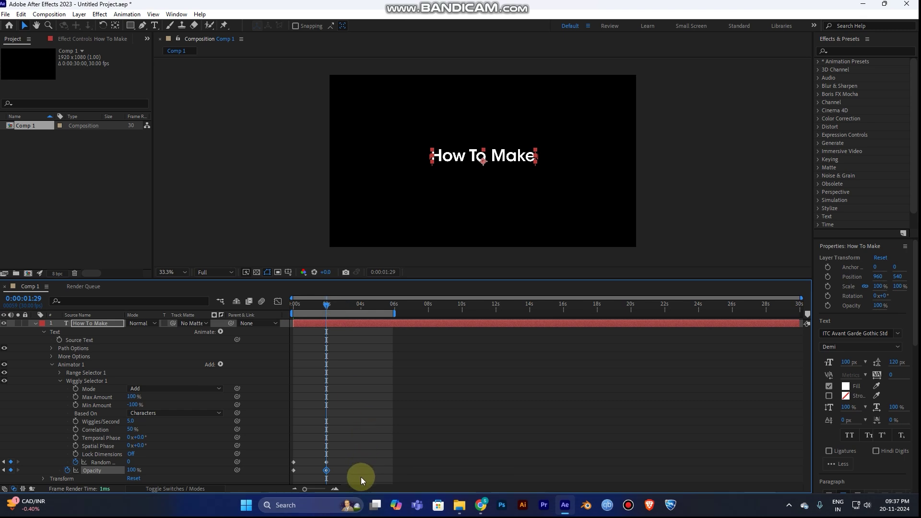
{"action": "left_click_drag", "start_coordinate": [361, 478], "coordinate": [280, 446]}
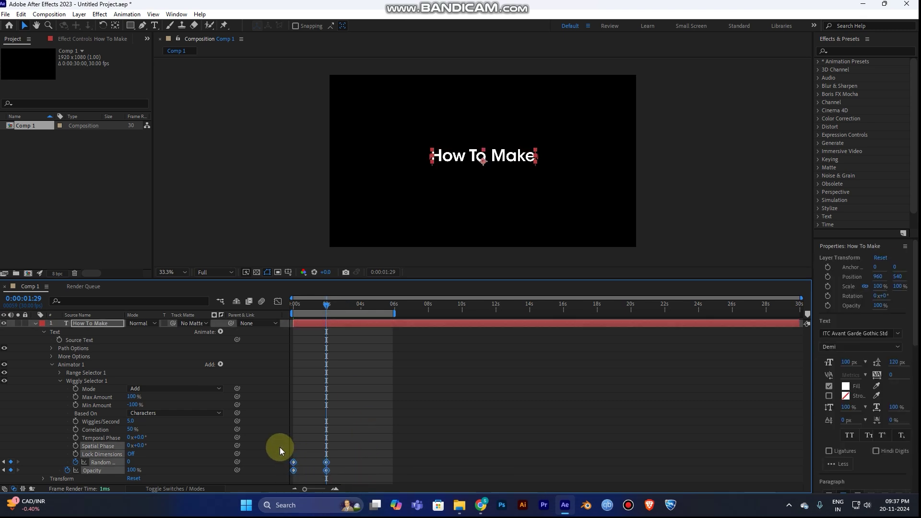
- Apply Easy Ease (F9) to the four keyframes, preview the reveal, and reselect them in the Graph Editor
{"action": "key", "text": "F9"}
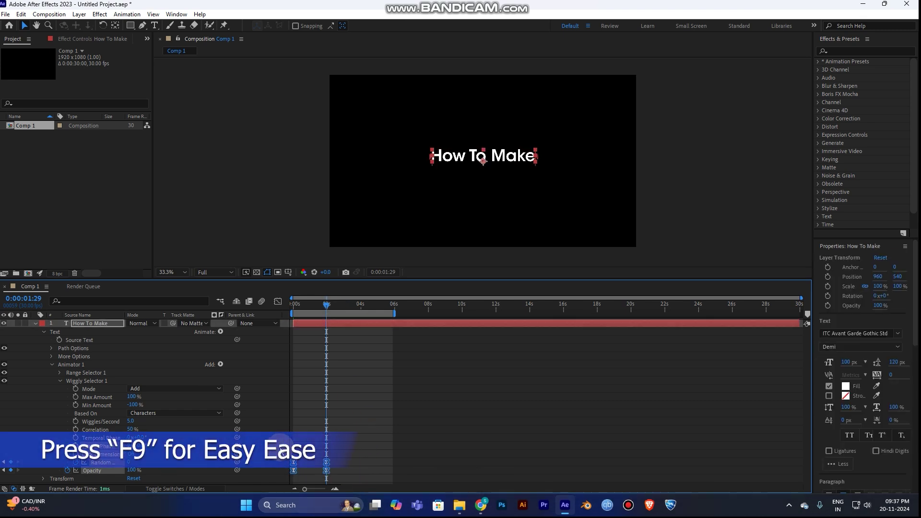
{"action": "left_click", "coordinate": [295, 305]}
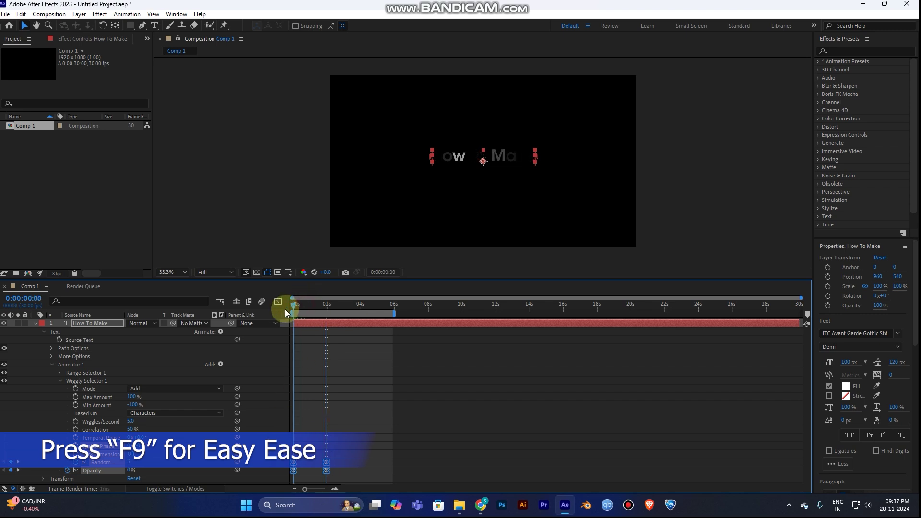
{"action": "key", "text": "space"}
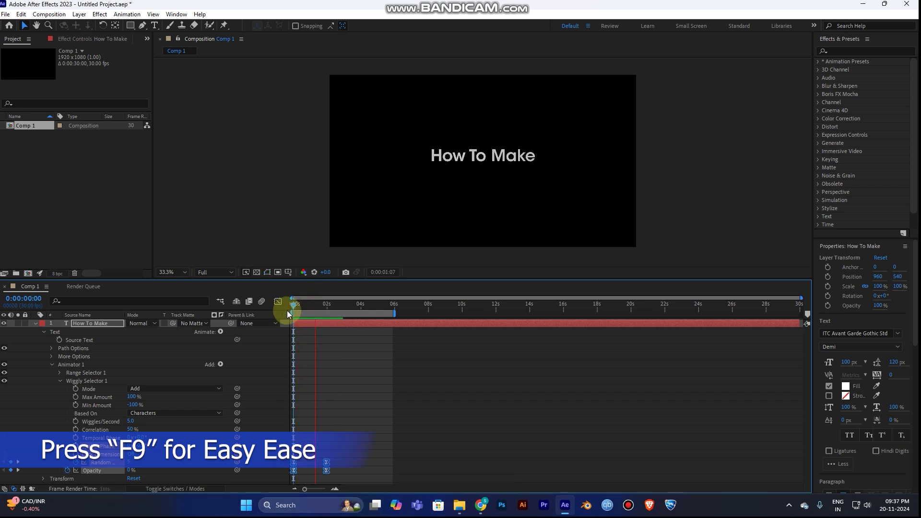
{"action": "key", "text": "space"}
{"action": "key", "text": "space"}
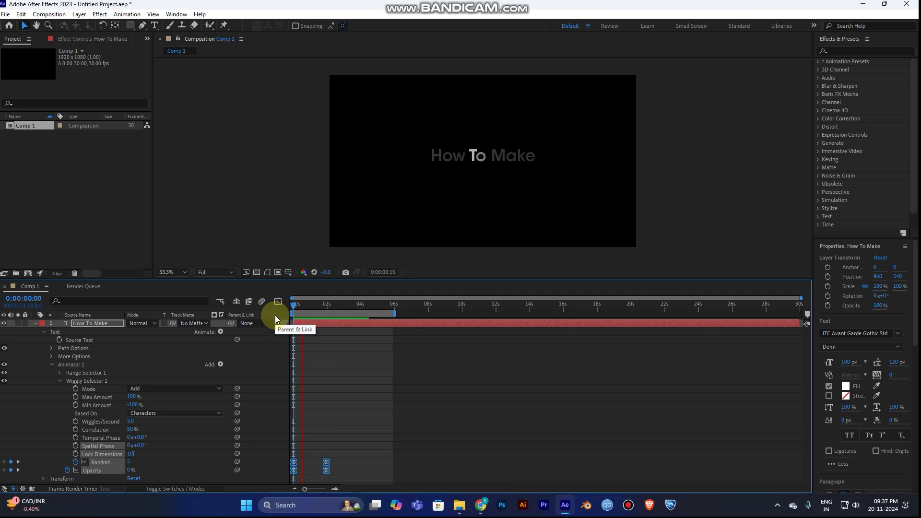
{"action": "left_click", "coordinate": [295, 305]}
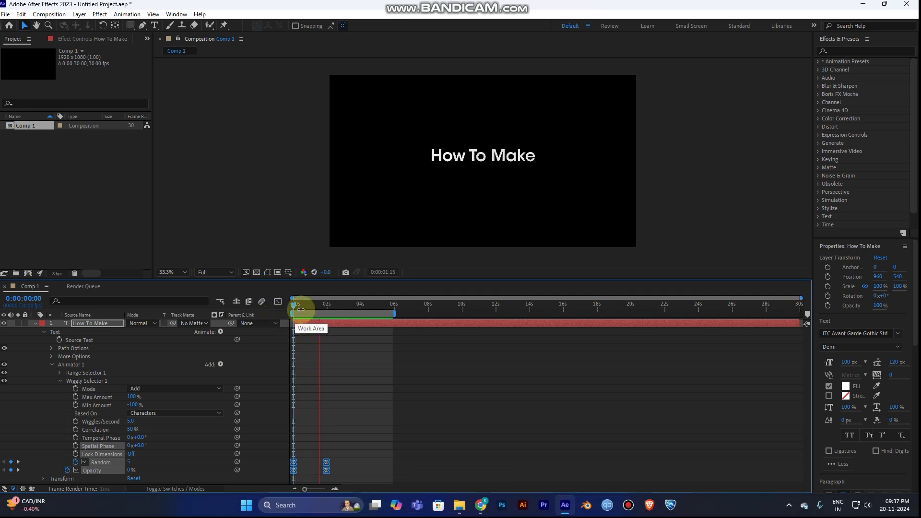
{"action": "left_click", "coordinate": [366, 469]}
{"action": "left_click_drag", "start_coordinate": [316, 462], "coordinate": [287, 455]}
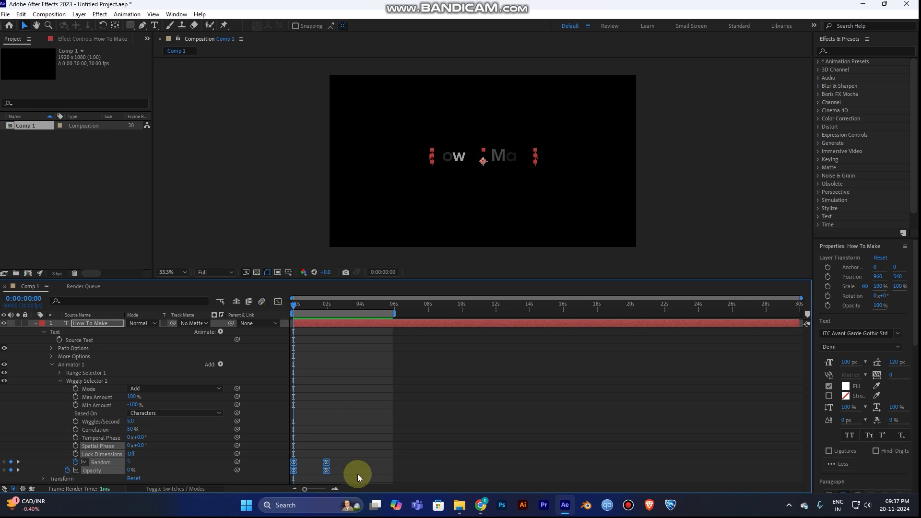
{"action": "left_click", "coordinate": [278, 301]}
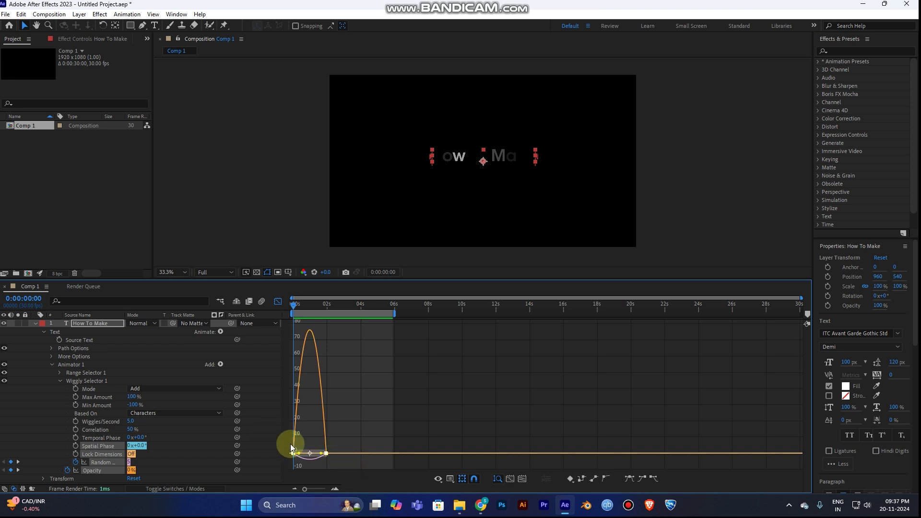
- Drag the Bezier influence handles to sharpen the speed peak, preview, and return to layer view
{"action": "mouse_move", "coordinate": [289, 444]}
{"action": "left_mouse_down"}
{"action": "mouse_move", "coordinate": [331, 461]}
{"action": "mouse_move", "coordinate": [321, 458]}
{"action": "left_mouse_up"}
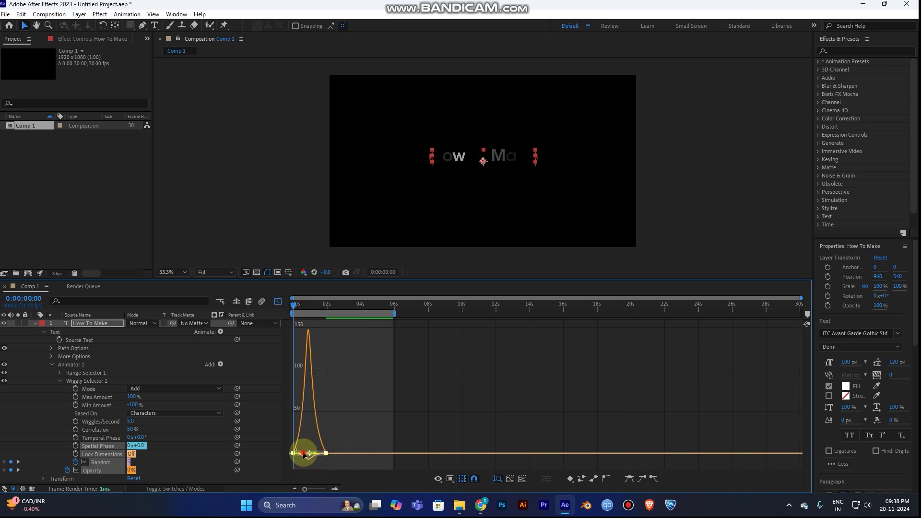
{"action": "left_click_drag", "start_coordinate": [302, 456], "coordinate": [306, 456]}
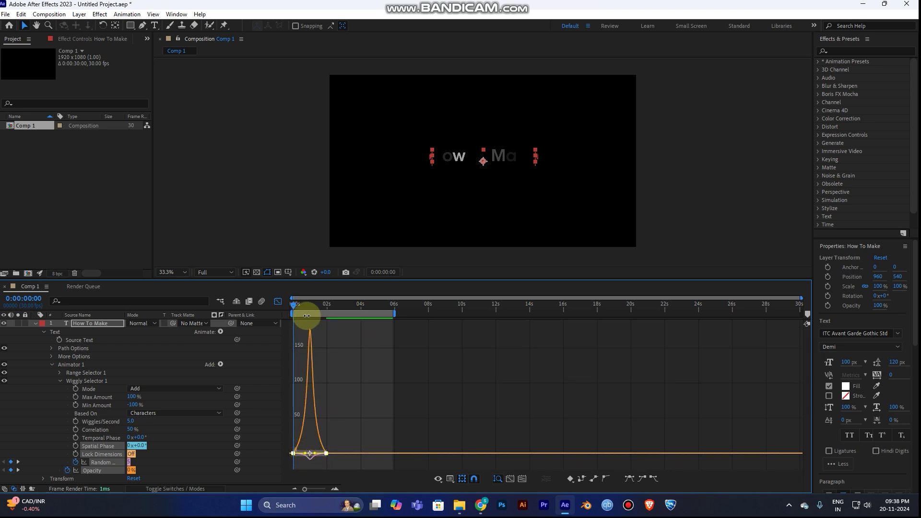
{"action": "key", "text": "space"}
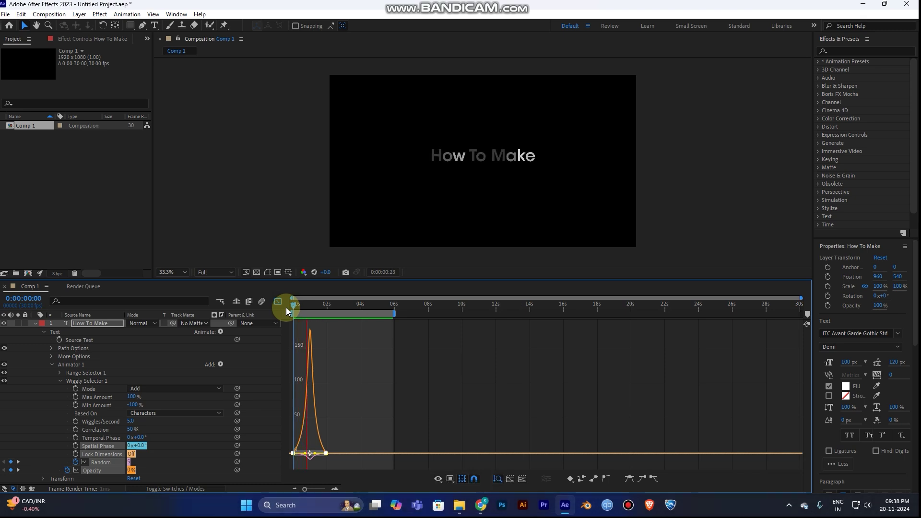
{"action": "left_click", "coordinate": [293, 307]}
{"action": "key", "text": "space"}
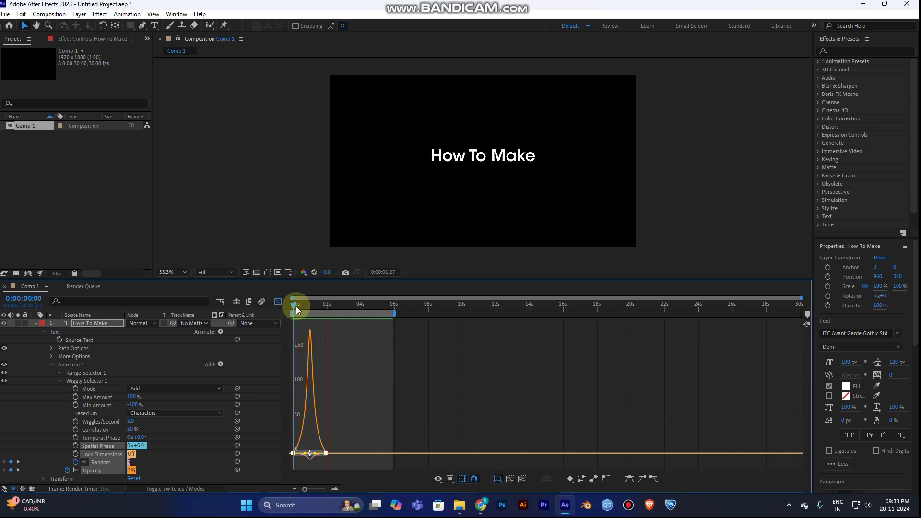
{"action": "key", "text": "space"}
{"action": "key", "text": "space"}
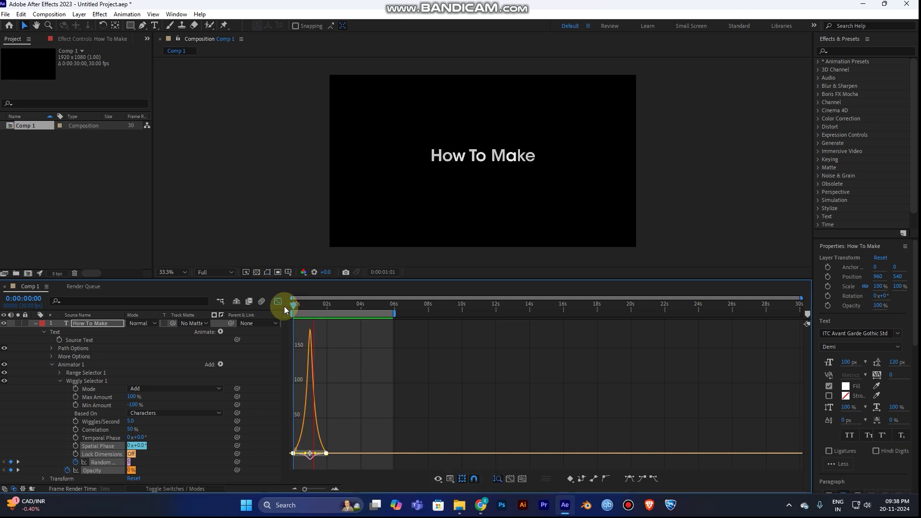
{"action": "key", "text": "space"}
{"action": "left_click", "coordinate": [277, 301]}
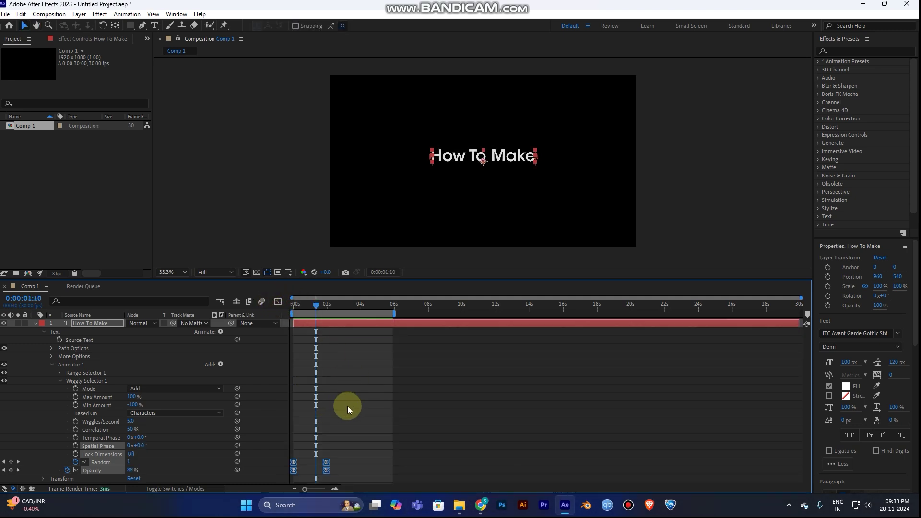
- Keyframe Source Text at 0:00, jump to the 0:00:01:29 keyframe, and select the title text
{"action": "left_click_drag", "start_coordinate": [315, 306], "coordinate": [289, 317]}
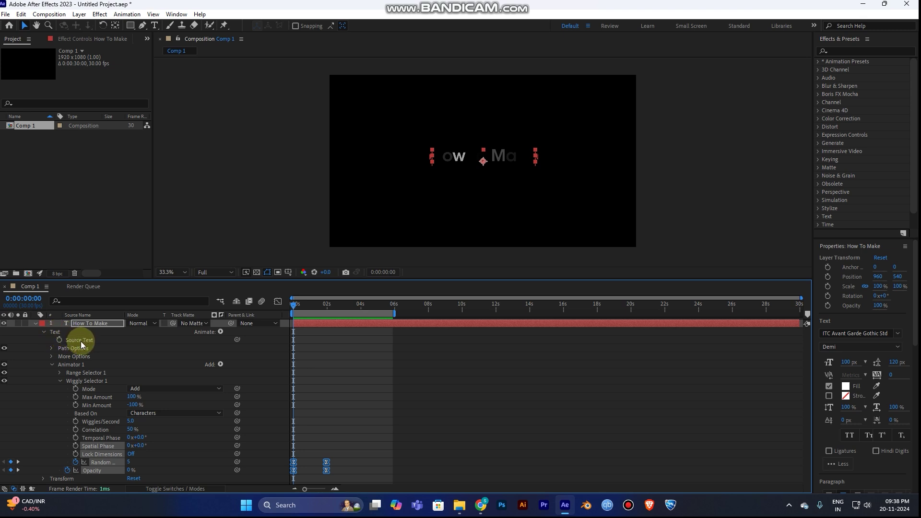
{"action": "left_click", "coordinate": [59, 339]}
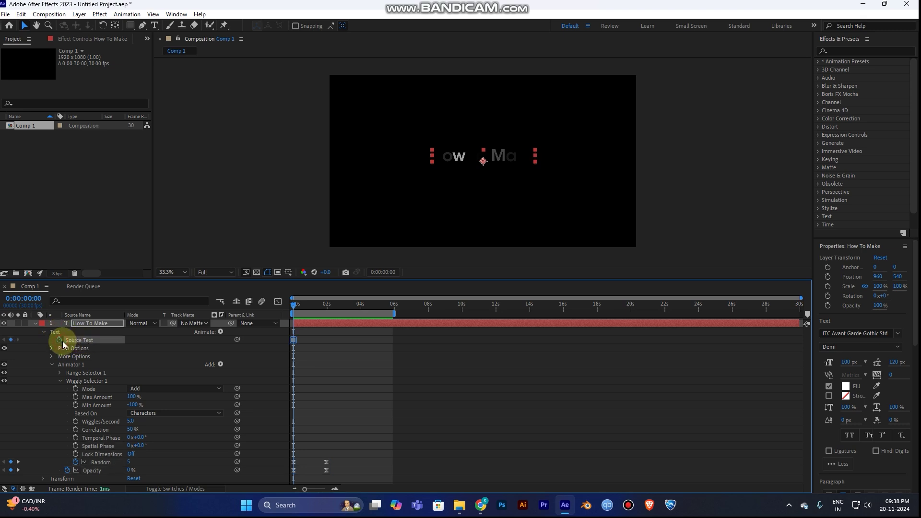
{"action": "left_click", "coordinate": [18, 463]}
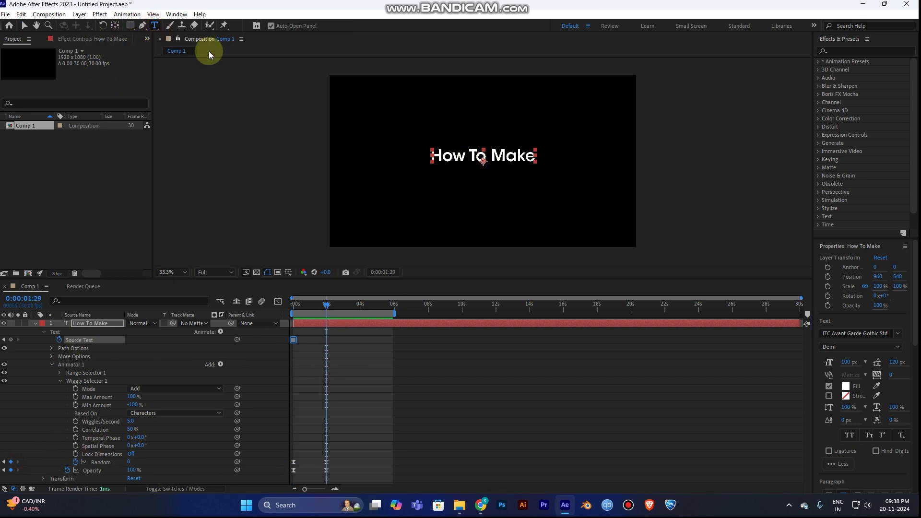
{"action": "triple_click", "coordinate": [496, 156]}
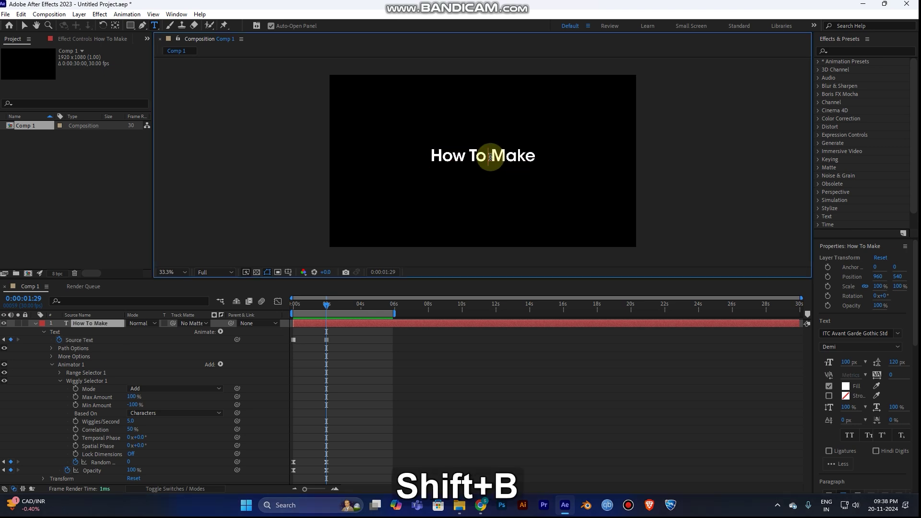
{"action": "type", "text": "Blink"}
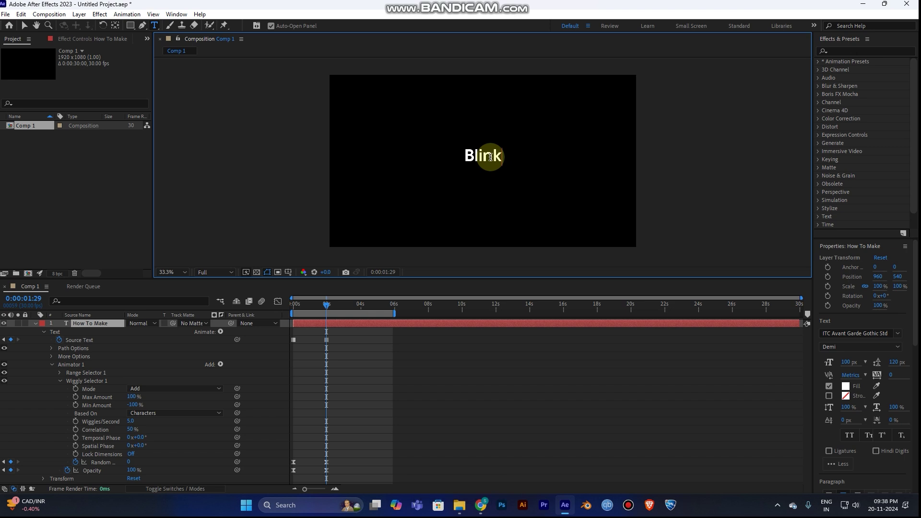
{"action": "type", "text": " Te"}
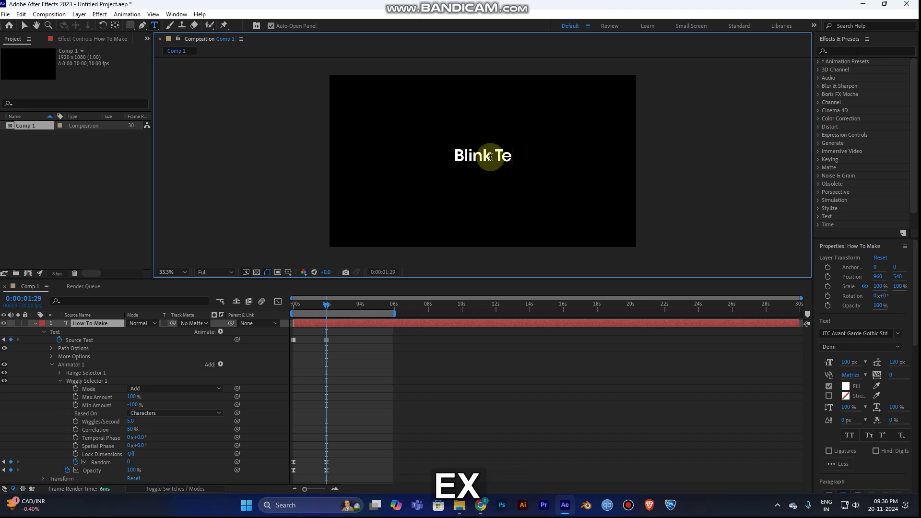
{"action": "type", "text": "xt Anima"}
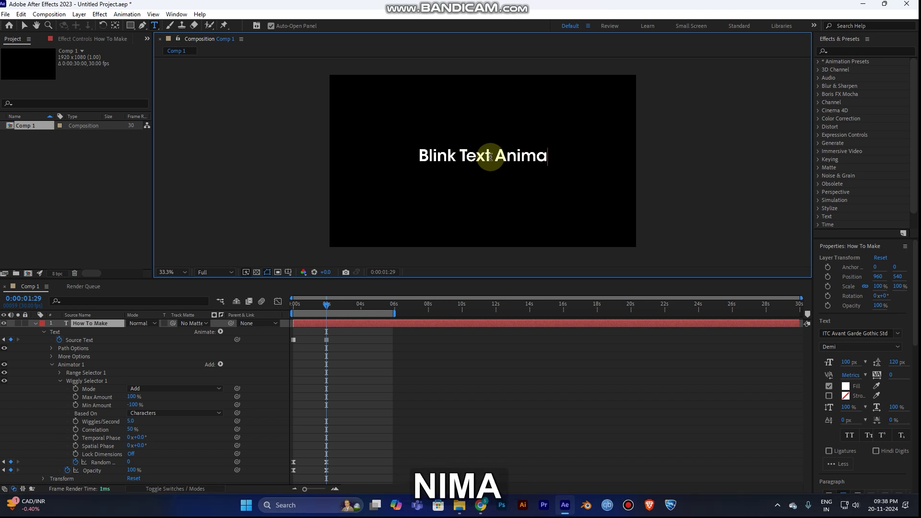
{"action": "type", "text": "tion"}
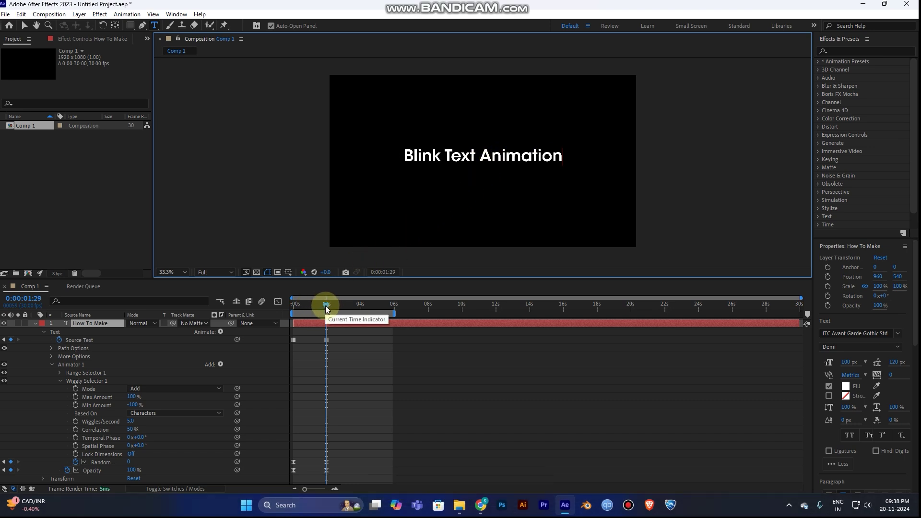
- Scrub the current time back to the start of the animation
{"action": "left_click_drag", "start_coordinate": [326, 307], "coordinate": [292, 311]}
{"action": "key", "text": "space"}
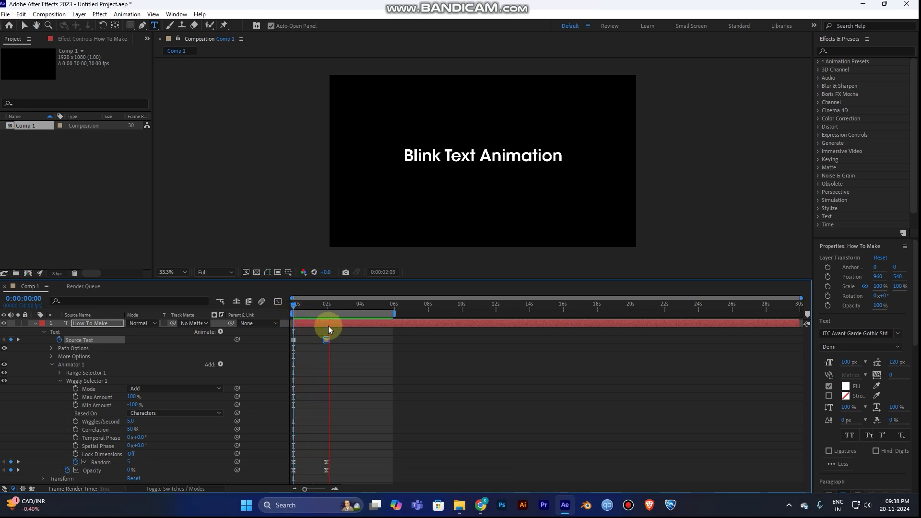
{"action": "key", "text": "space"}
{"action": "left_click", "coordinate": [293, 305]}
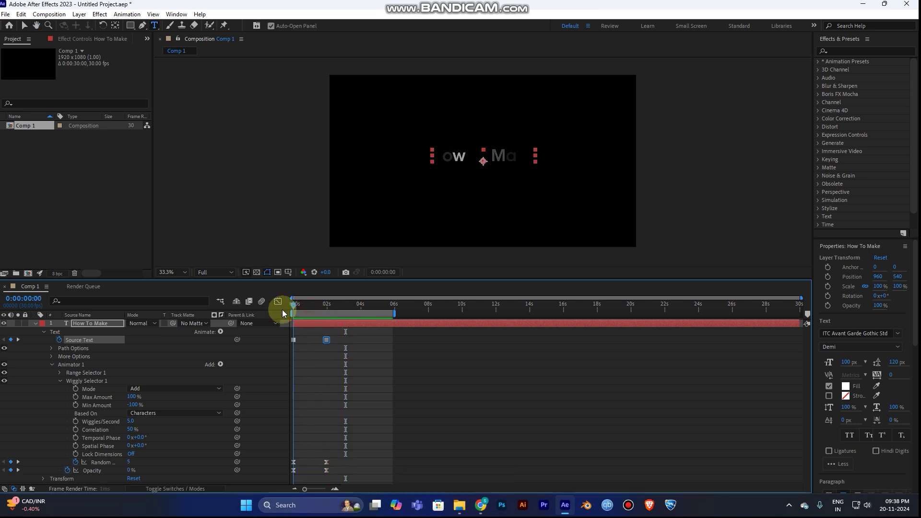
{"action": "key", "text": "space"}
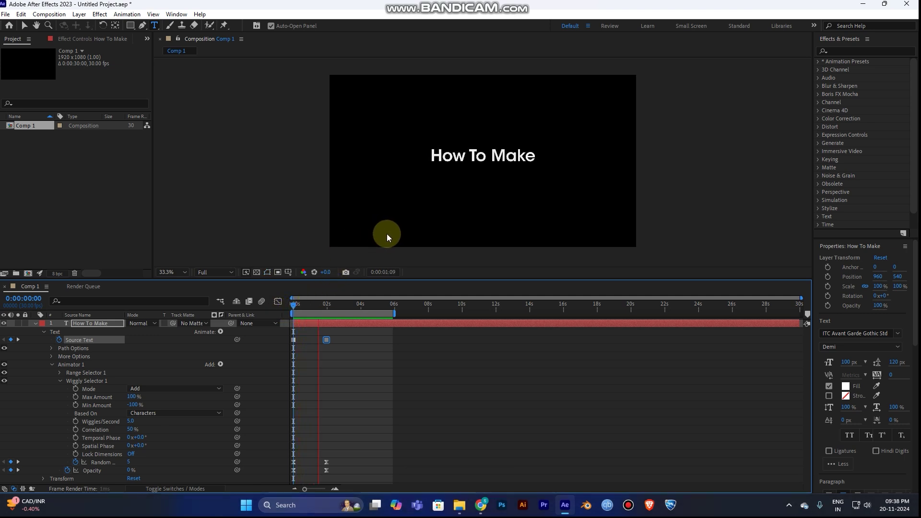
{"action": "key", "text": "space"}
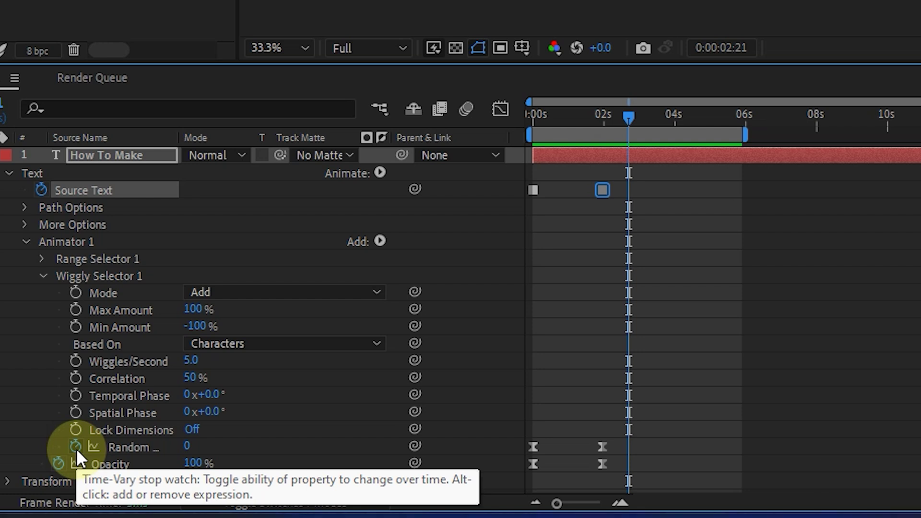
- Give the wiggly selector's Random Seed and Opacity each a loopOut("cycle") expression
{"action": "left_click", "coordinate": [77, 448], "text": "alt"}
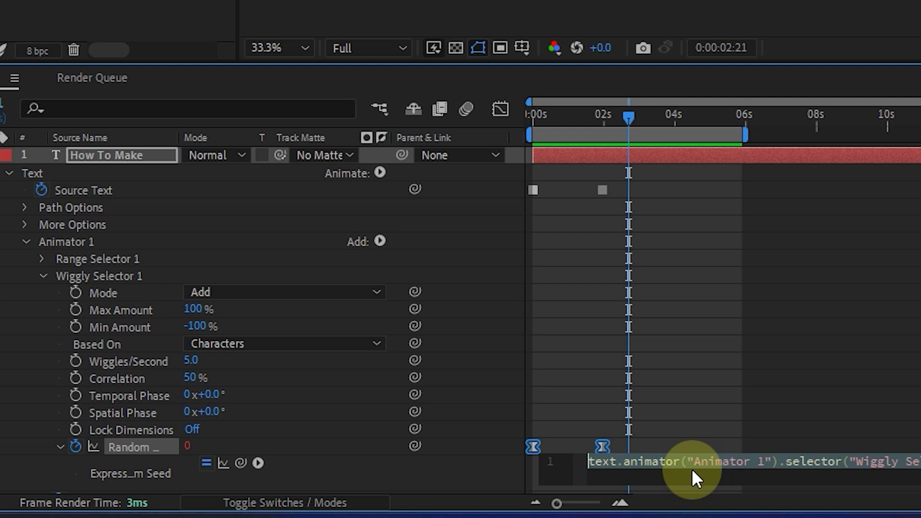
{"action": "type", "text": "loop"}
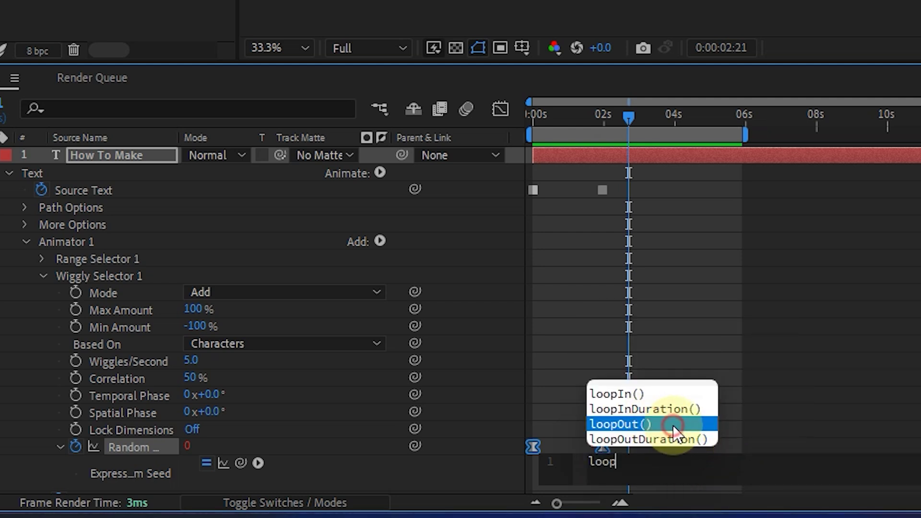
{"action": "left_click", "coordinate": [673, 426]}
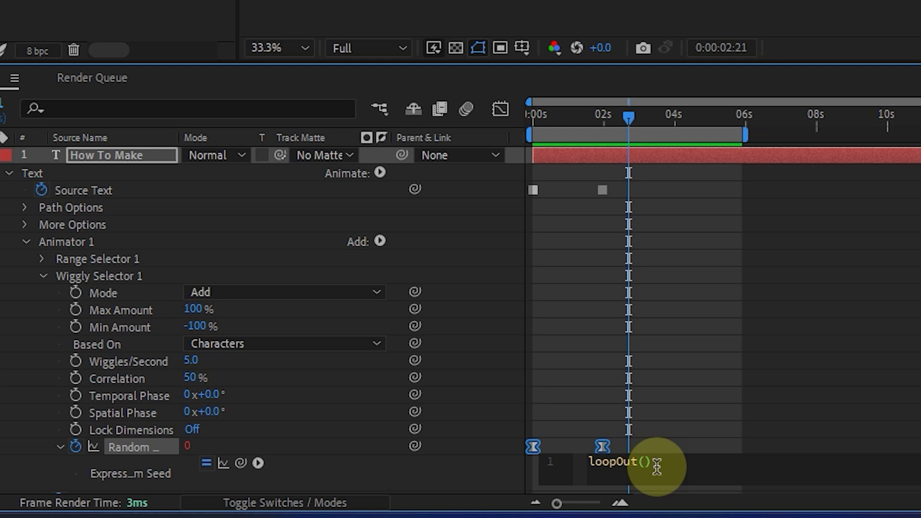
{"action": "type", "text": "\""}
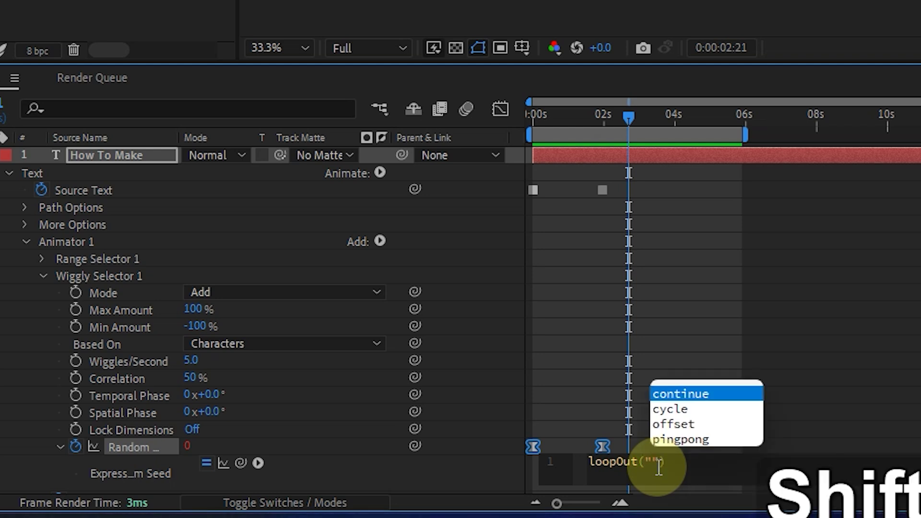
{"action": "left_click", "coordinate": [670, 409]}
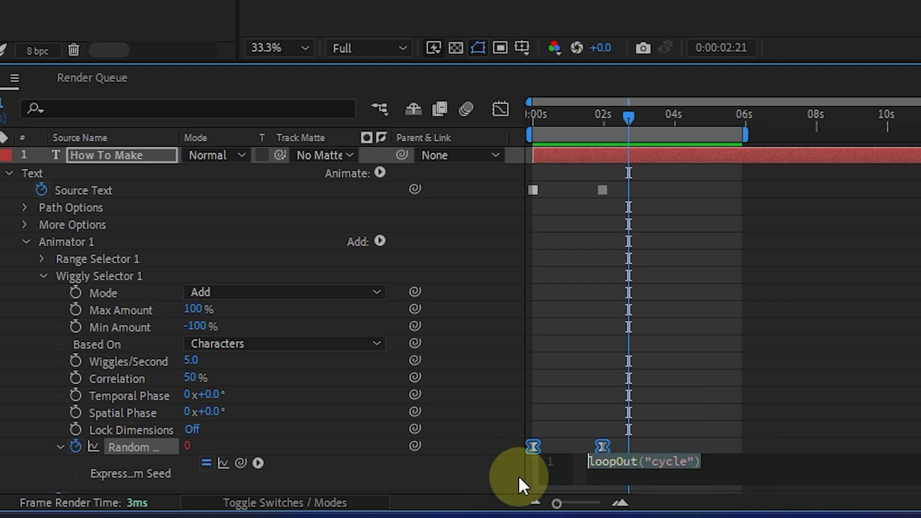
{"action": "key", "text": "ctrl+a"}
{"action": "scroll", "coordinate": [291, 458], "scroll_direction": "down", "scroll_amount": 1}
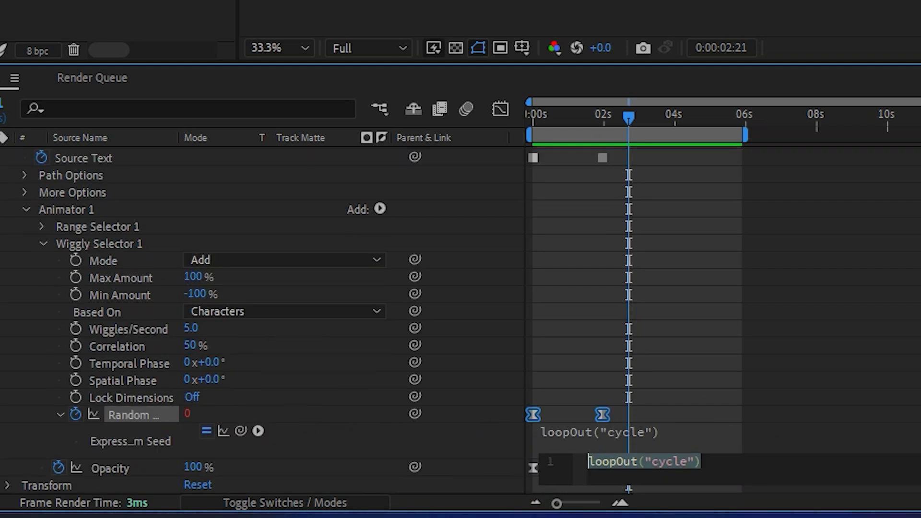
{"action": "left_click", "coordinate": [59, 469], "text": "alt"}
{"action": "key", "text": "ctrl+v"}
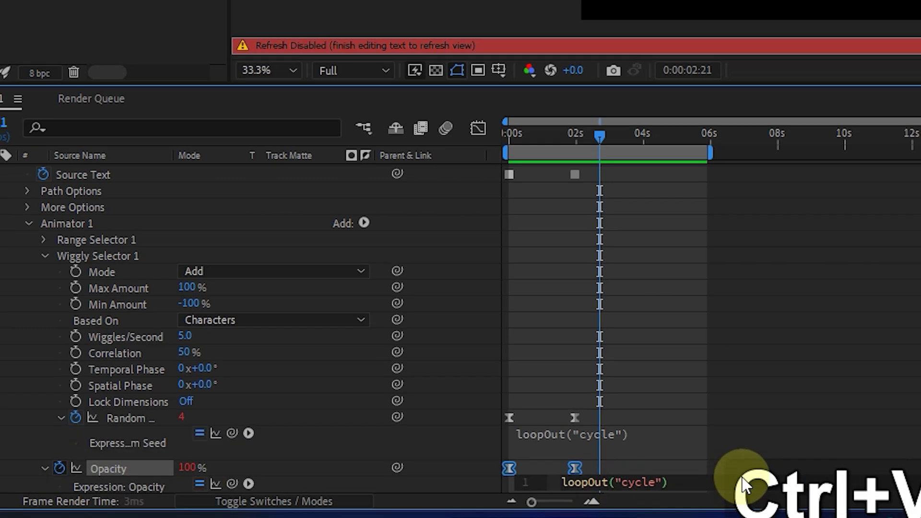
{"action": "left_click", "coordinate": [493, 430]}
{"action": "key", "text": "space"}
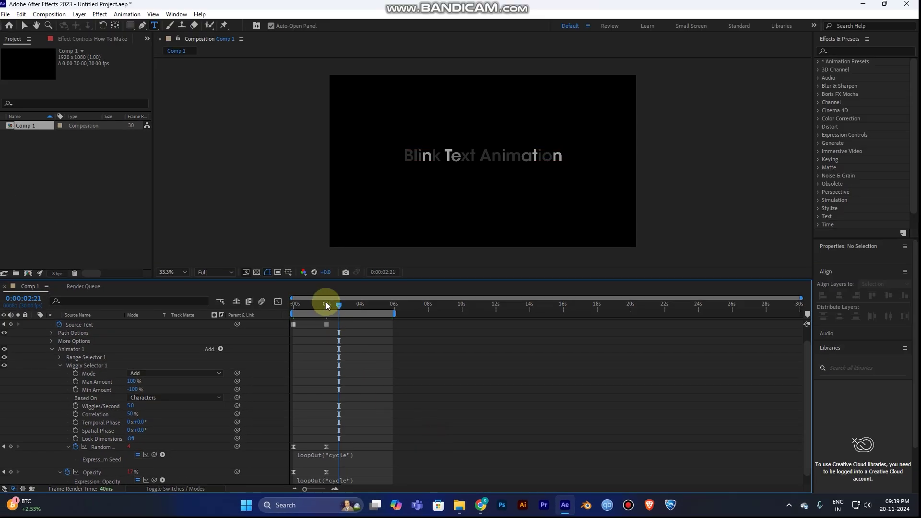
{"action": "key", "text": "space"}
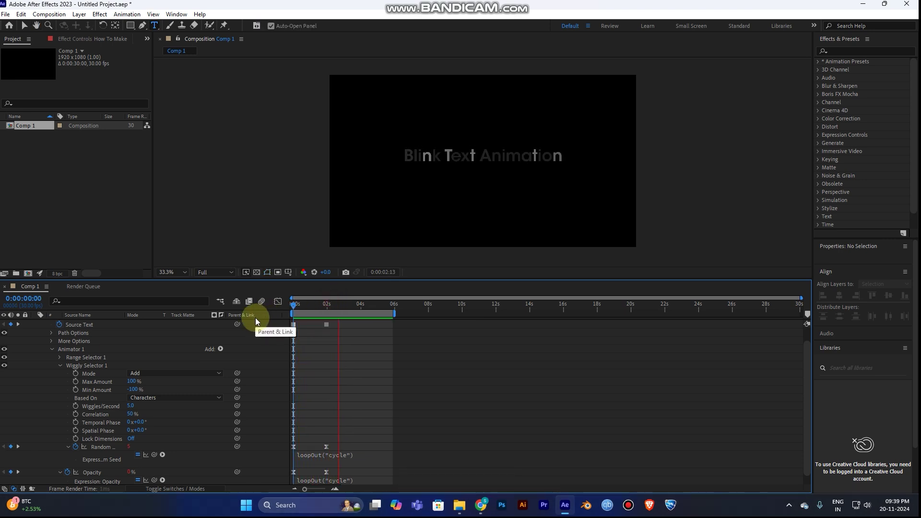
{"action": "key", "text": "space"}
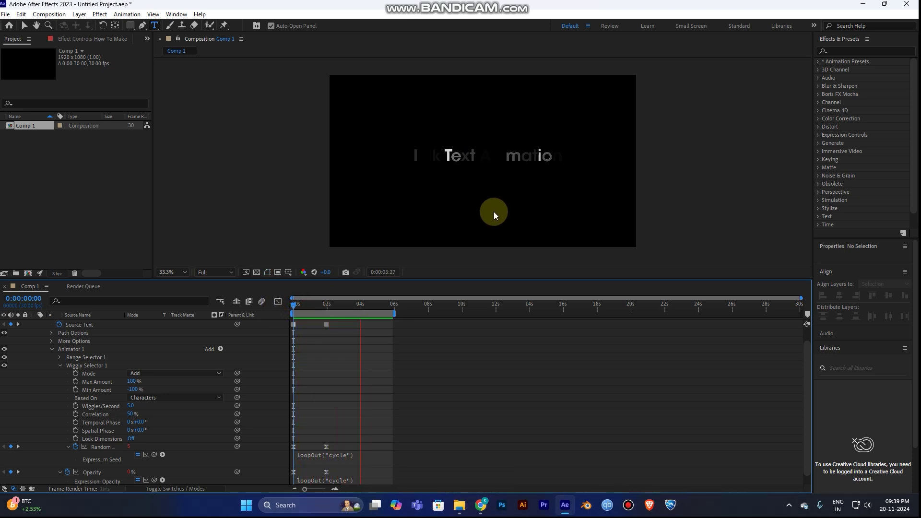
{"action": "key", "text": "space"}
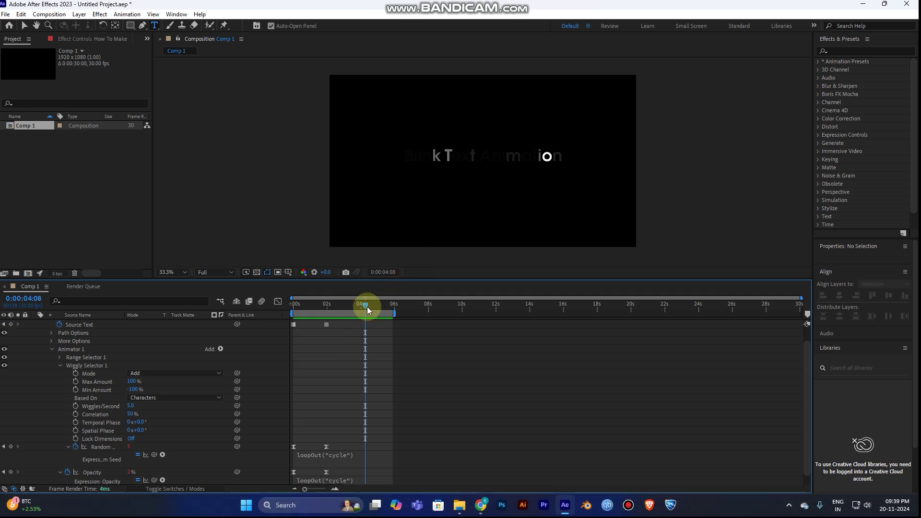
{"action": "left_click_drag", "start_coordinate": [367, 305], "coordinate": [361, 308]}
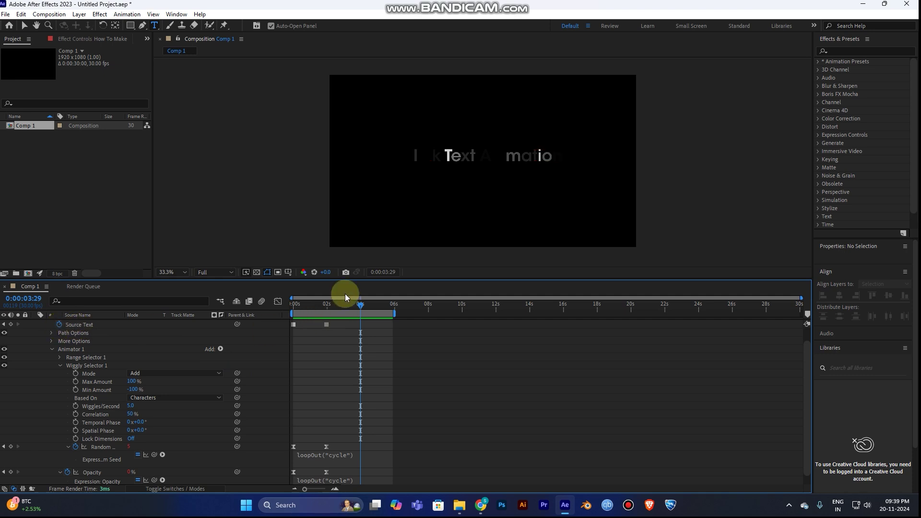
- Retype the title as 'In After effects' at the third keyframe and preview the blinking
{"action": "double_click", "coordinate": [482, 158]}
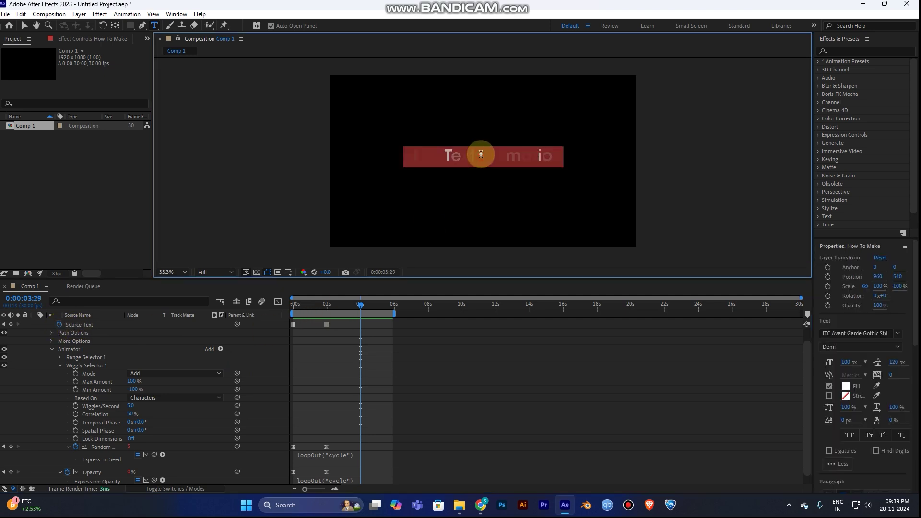
{"action": "type", "text": "NA"}
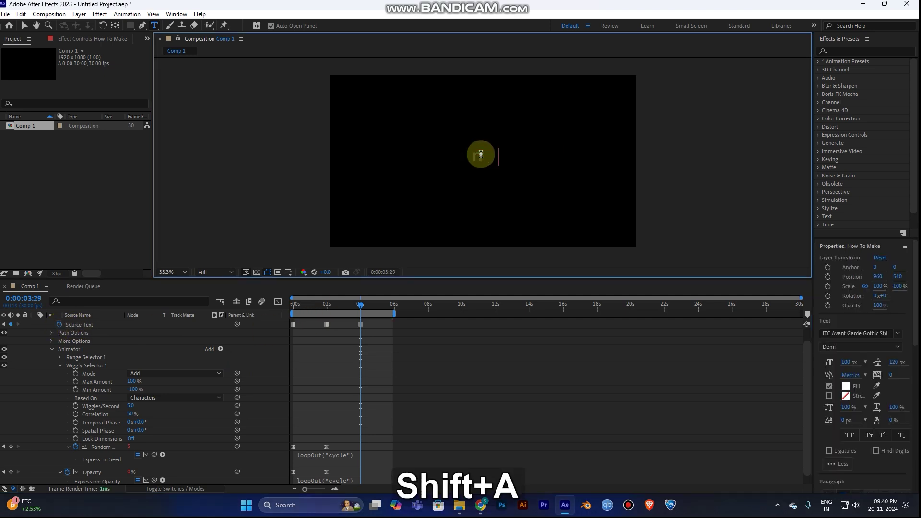
{"action": "type", "text": "fter e"}
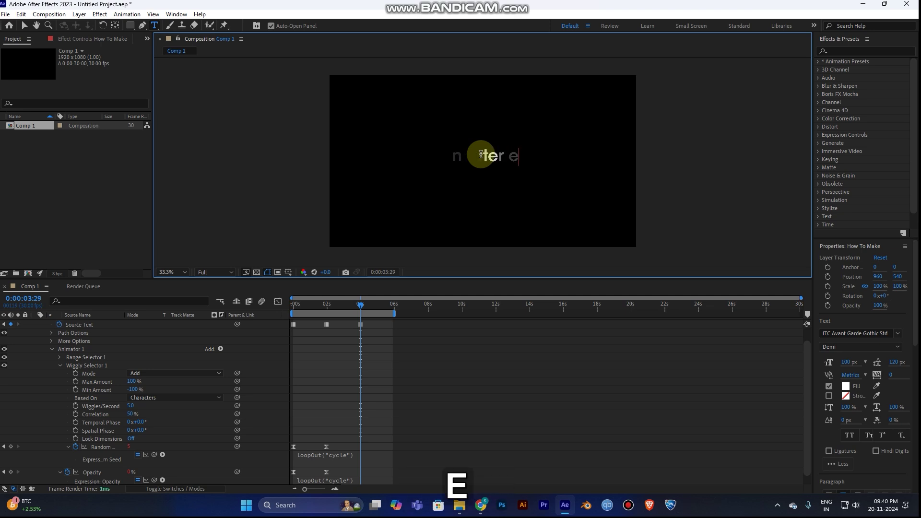
{"action": "type", "text": "ffect"}
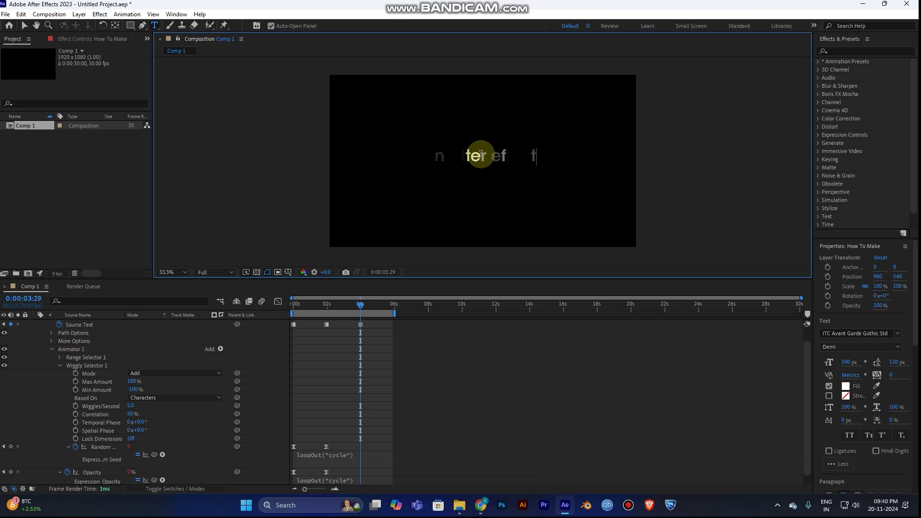
{"action": "type", "text": "s"}
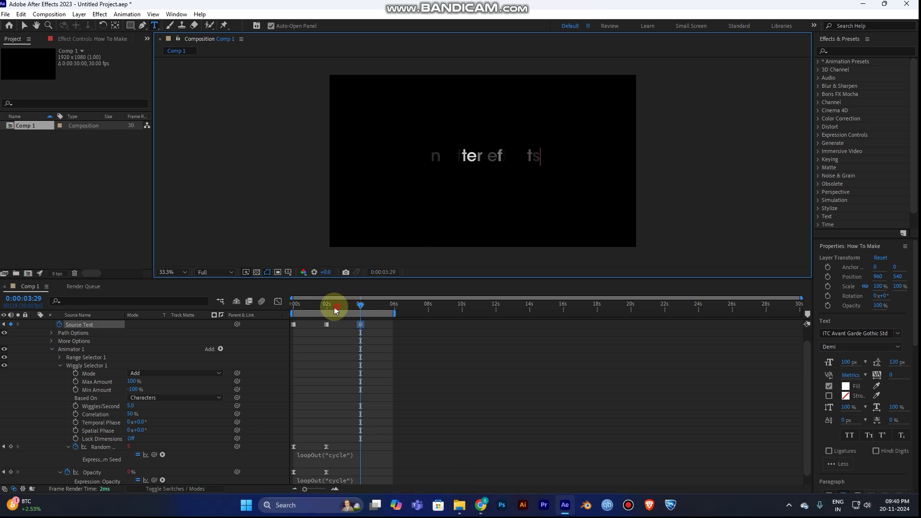
{"action": "left_click", "coordinate": [294, 308]}
{"action": "key", "text": "space"}
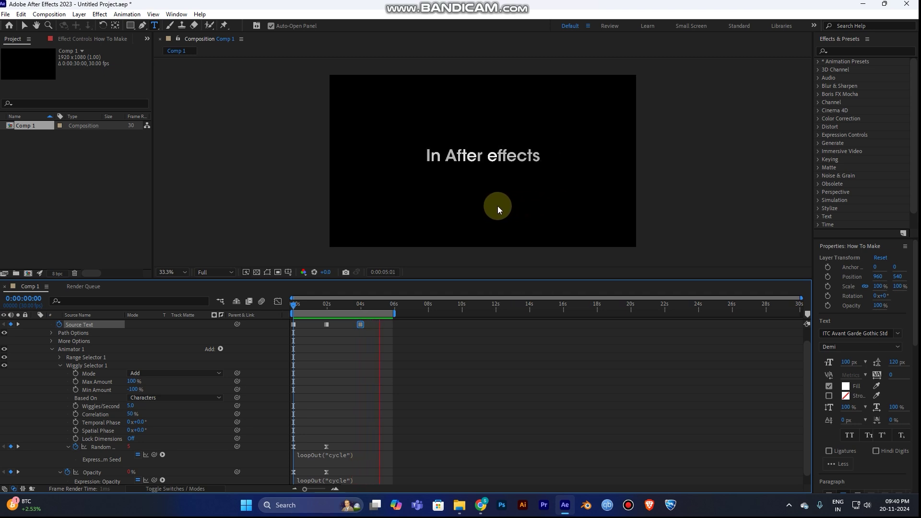
{"action": "key", "text": "space"}
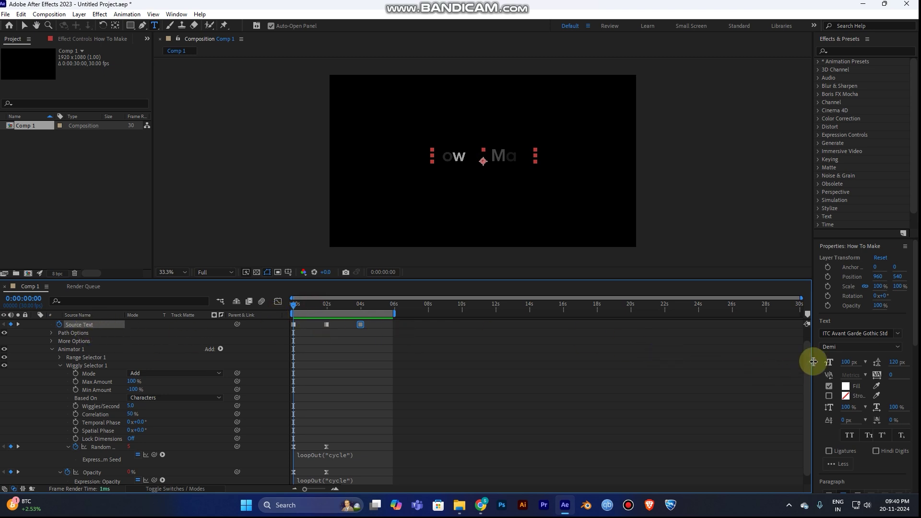
{"action": "left_click_drag", "start_coordinate": [813, 362], "coordinate": [808, 401]}
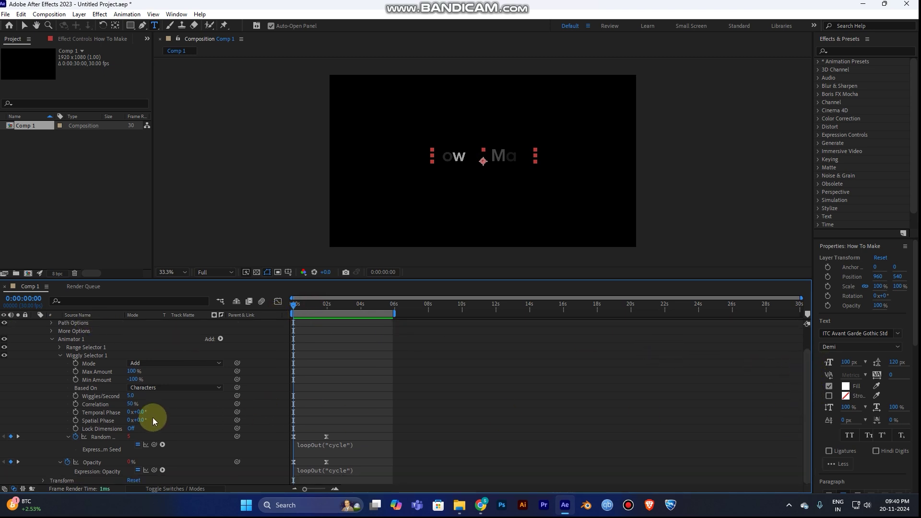
- Collapse Wiggly Selector 1 and add a Blur animator (Animator 2) to the title layer
{"action": "left_click", "coordinate": [61, 356]}
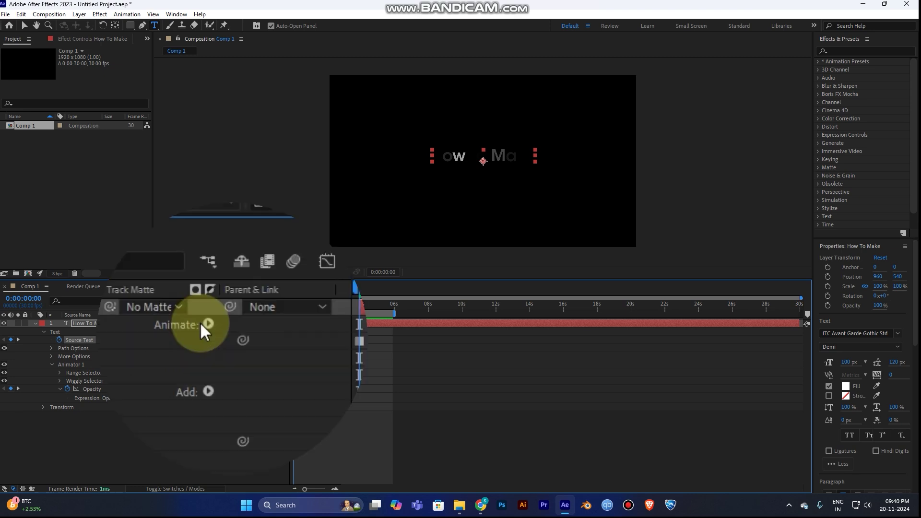
{"action": "left_click", "coordinate": [208, 325]}
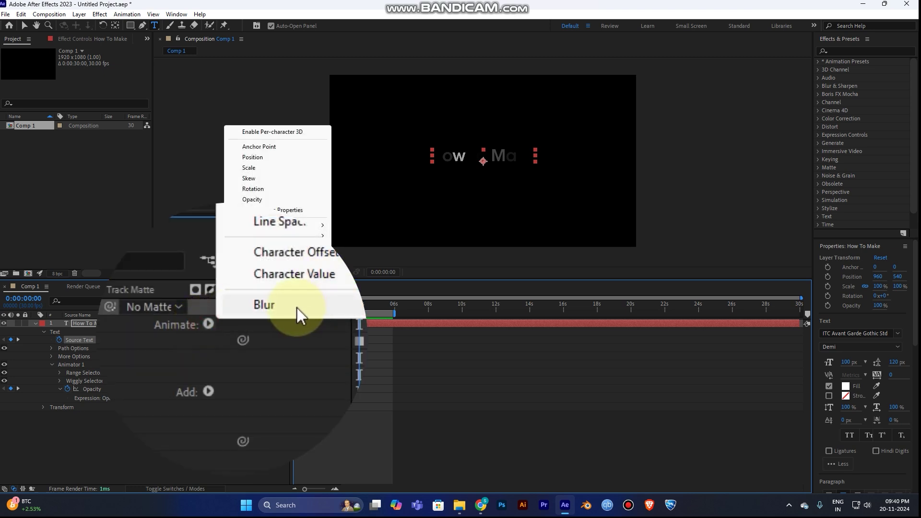
{"action": "left_click", "coordinate": [295, 307]}
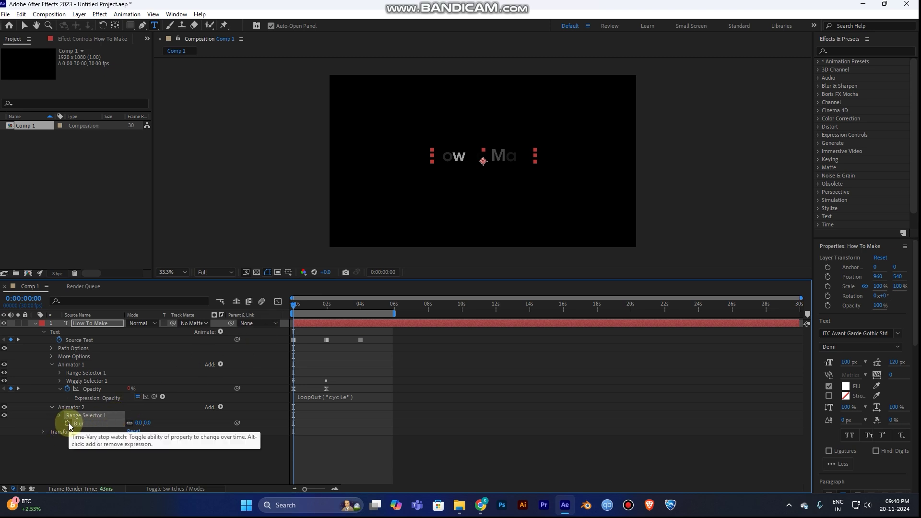
- Keyframe Blur at 20 at the start and 0 at about 1:08
{"action": "left_click", "coordinate": [68, 423]}
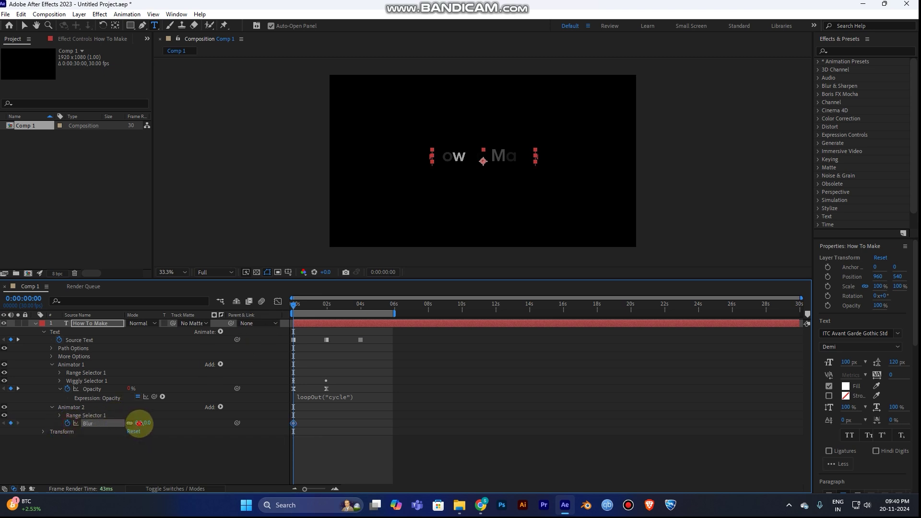
{"action": "left_click", "coordinate": [140, 422]}
{"action": "type", "text": "0"}
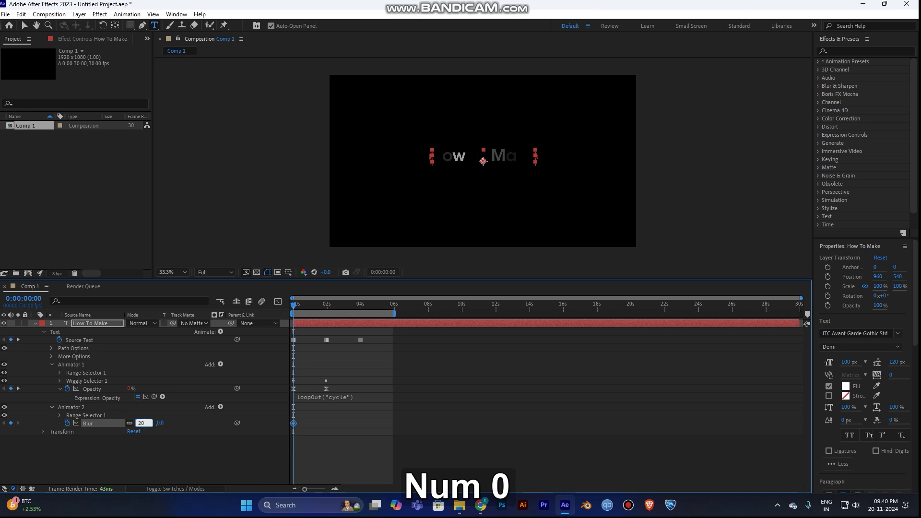
{"action": "key", "text": "Return"}
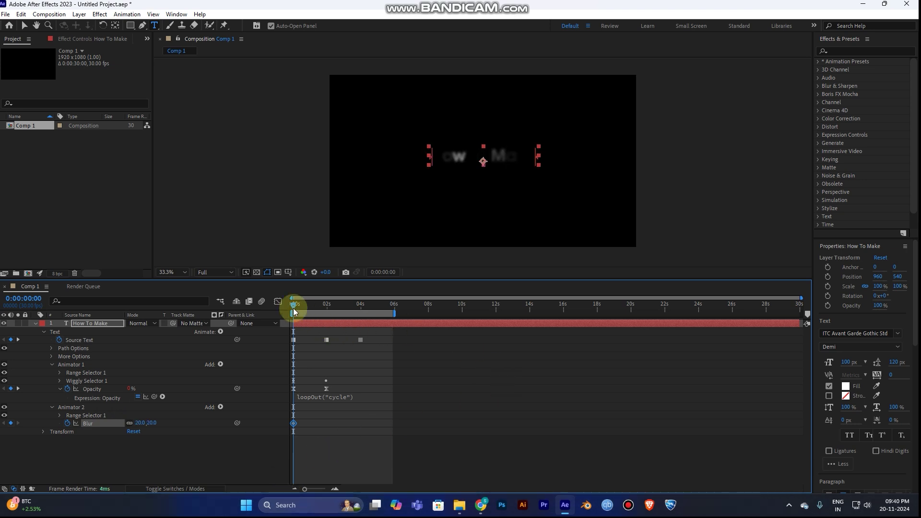
{"action": "left_click_drag", "start_coordinate": [293, 309], "coordinate": [315, 311]}
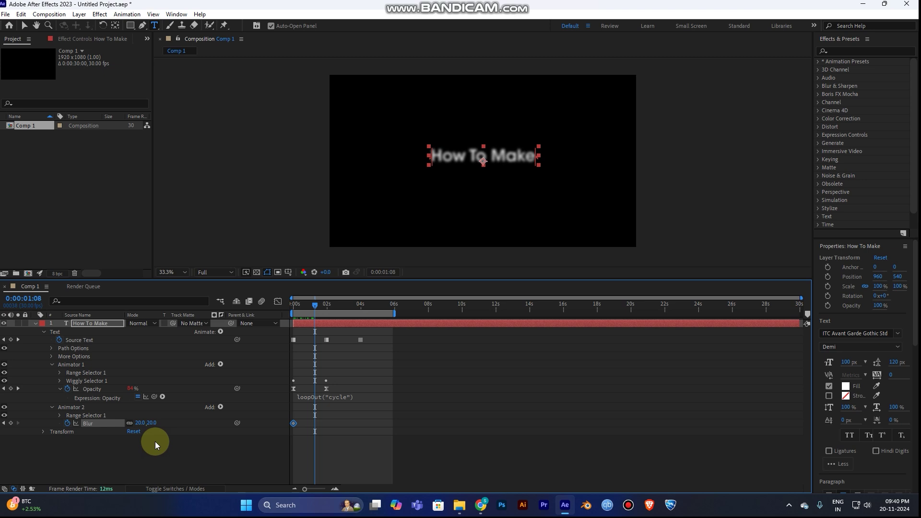
{"action": "left_click", "coordinate": [140, 423]}
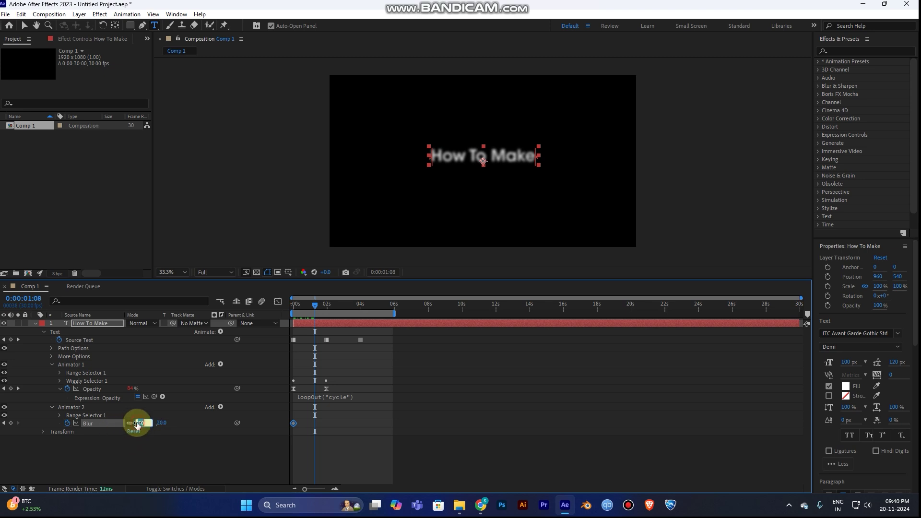
{"action": "key", "text": "Return"}
{"action": "type", "text": "0"}
{"action": "key", "text": "Return"}
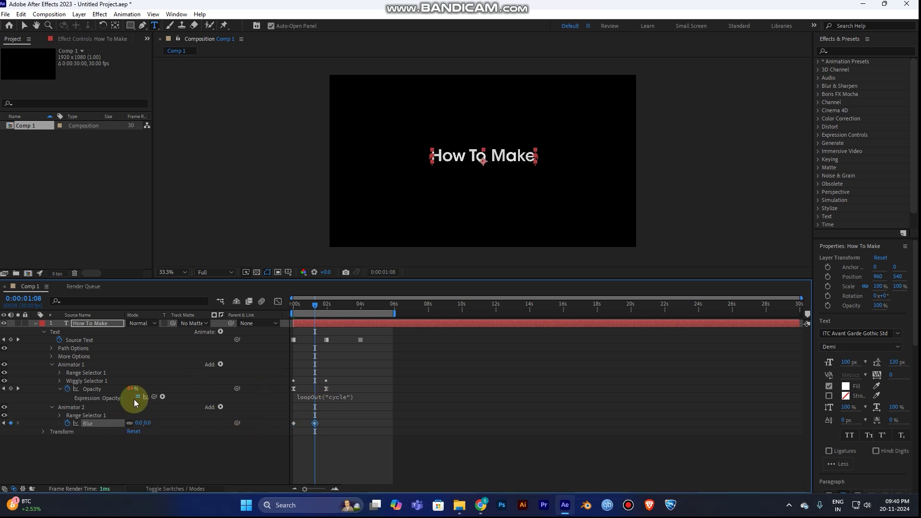
- Add a holding Blur keyframe at 1:29 and ease all three blur keyframes
{"action": "left_click", "coordinate": [19, 389]}
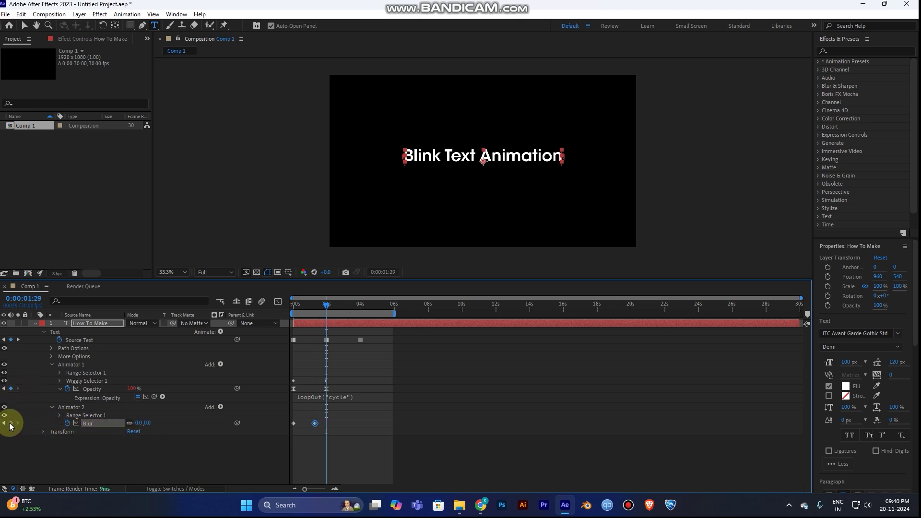
{"action": "left_click", "coordinate": [10, 424]}
{"action": "left_click_drag", "start_coordinate": [352, 434], "coordinate": [288, 418]}
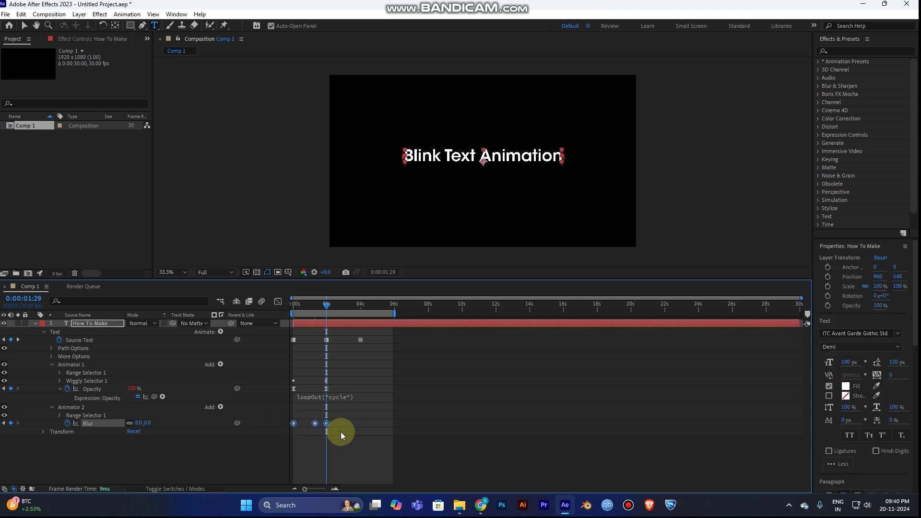
{"action": "key", "text": "F9"}
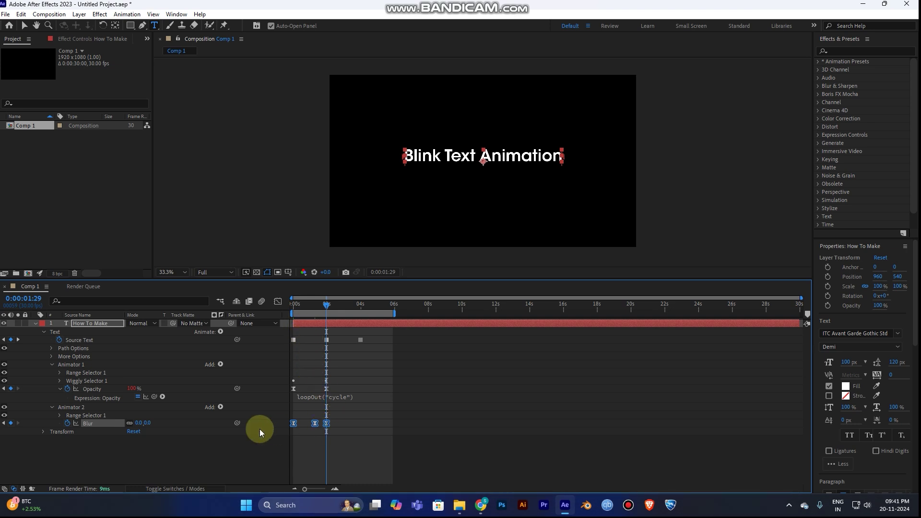
- Copy the Opacity loopOut("cycle") expression and paste it onto the Blur property
{"action": "left_click", "coordinate": [315, 398]}
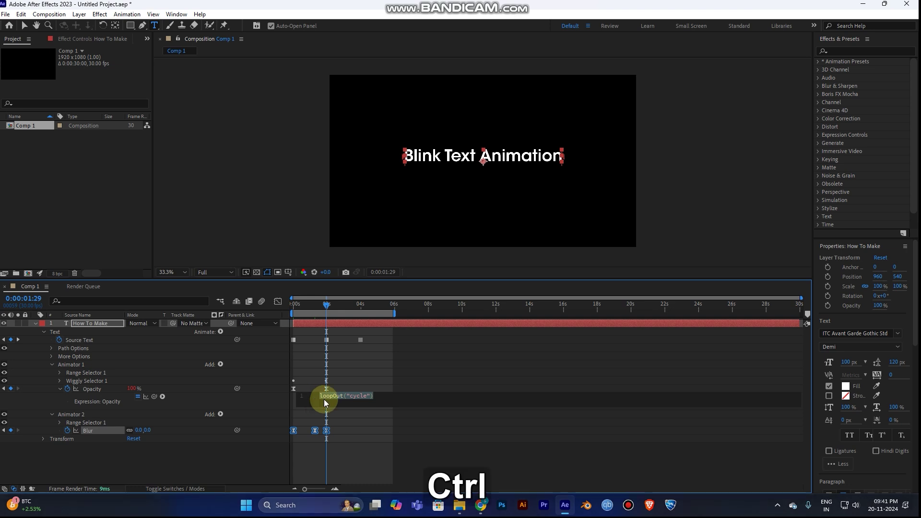
{"action": "key", "text": "ctrl+a"}
{"action": "key", "text": "ctrl+c"}
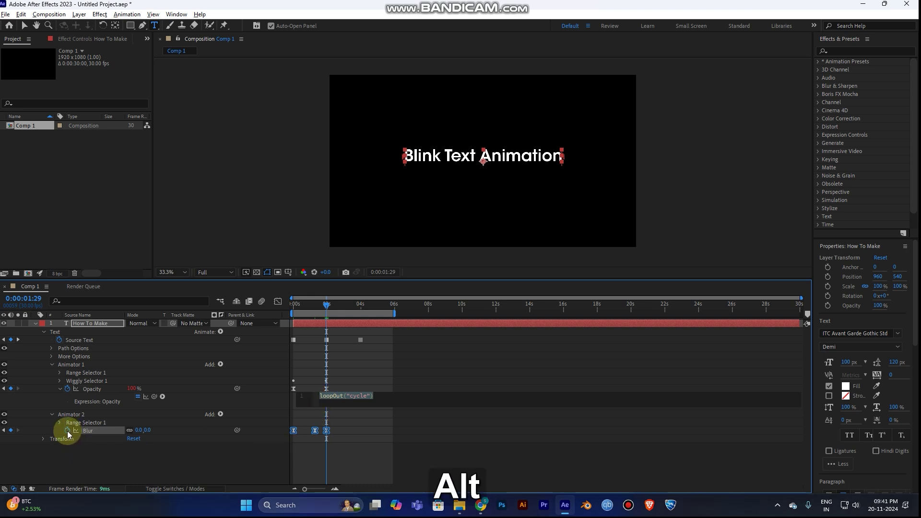
{"action": "left_click", "coordinate": [68, 431], "text": "alt"}
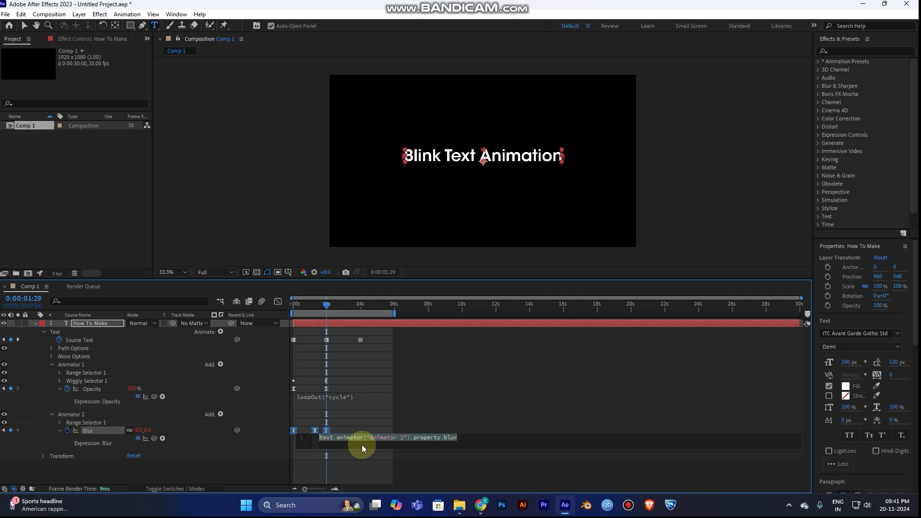
{"action": "key", "text": "ctrl+v"}
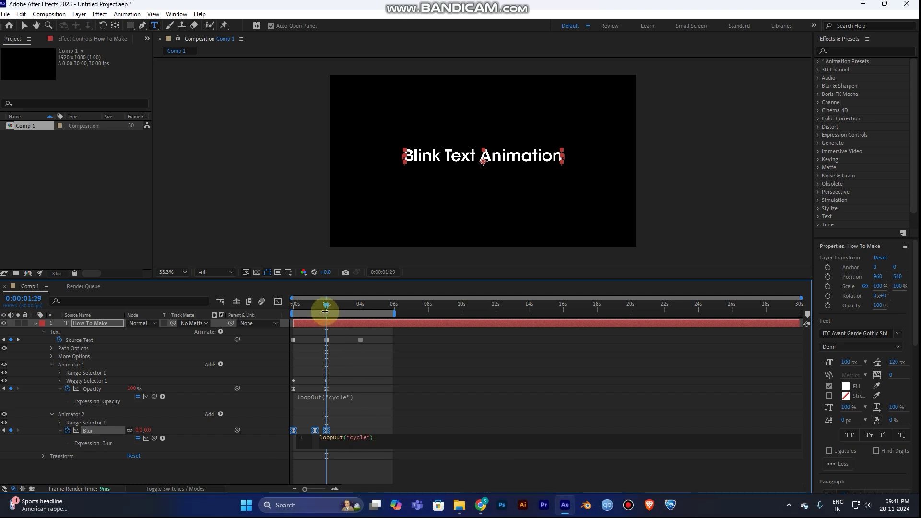
{"action": "left_click", "coordinate": [301, 308]}
{"action": "key", "text": "space"}
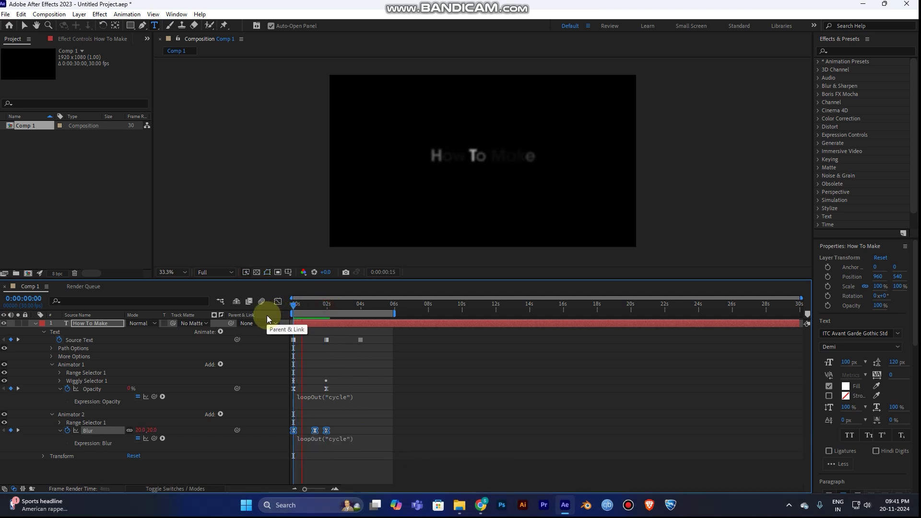